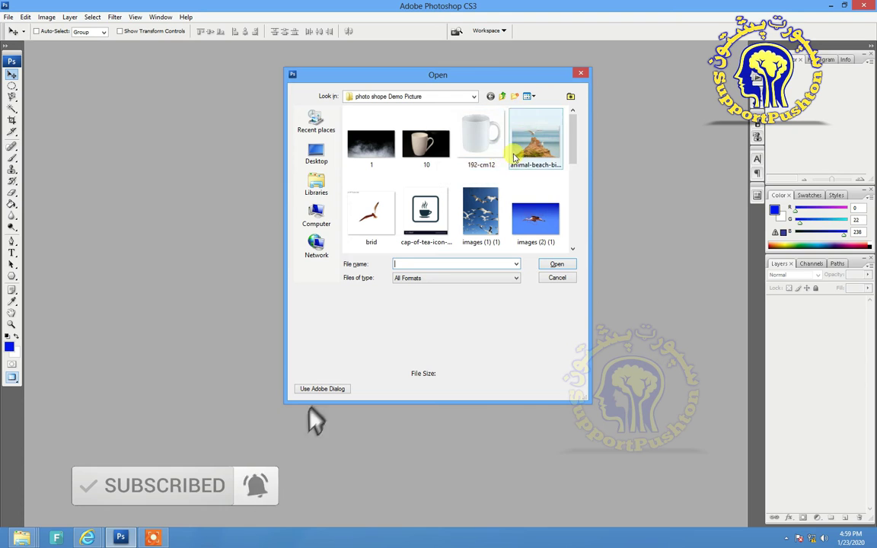
Open the mug picture 10 and the cap-of-tea-icon image from the photo shope Demo Picture folder.
click(425, 143)
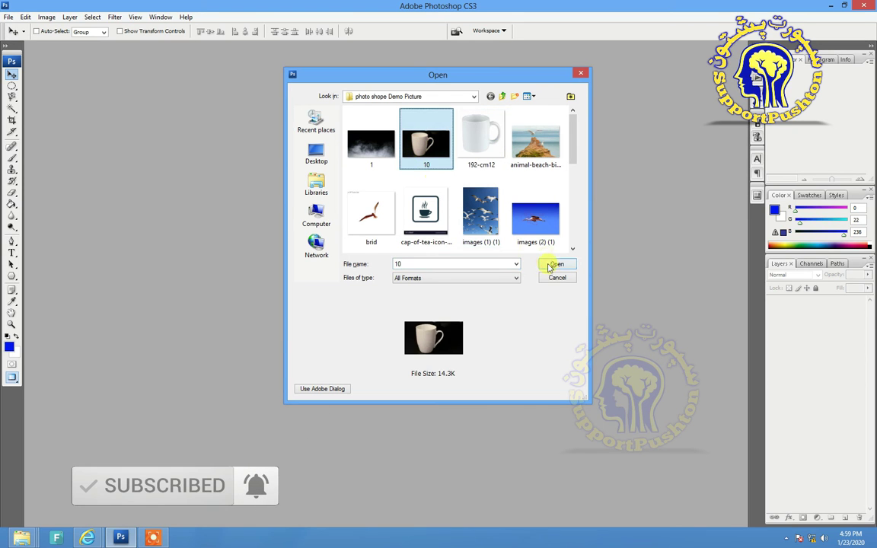
click(553, 265)
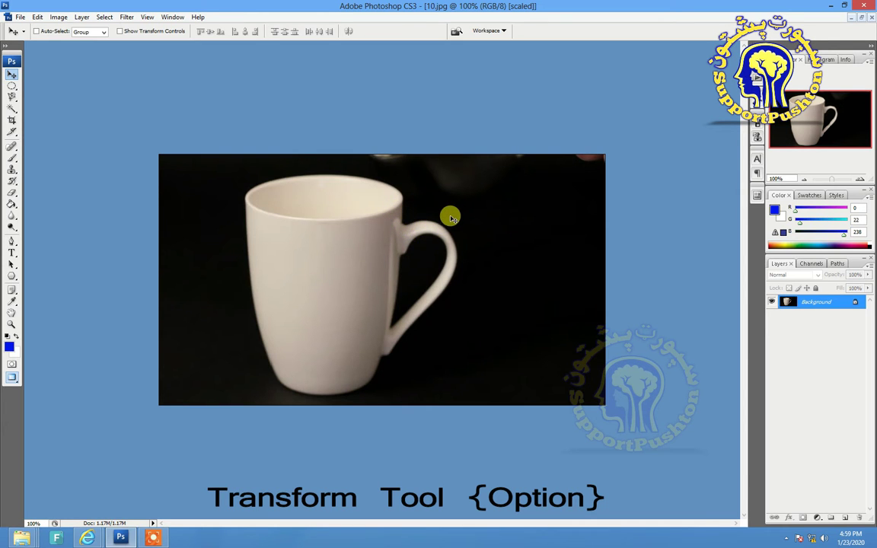
key(ctrl+o)
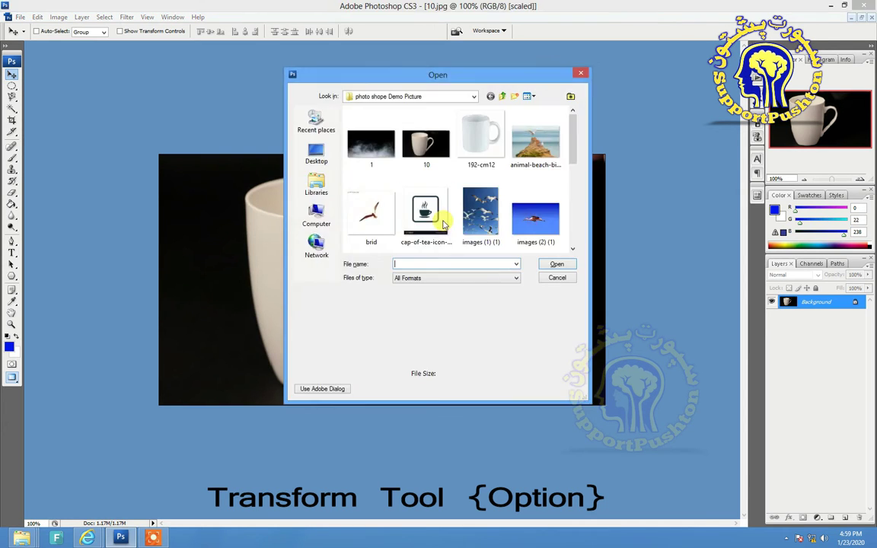
click(425, 222)
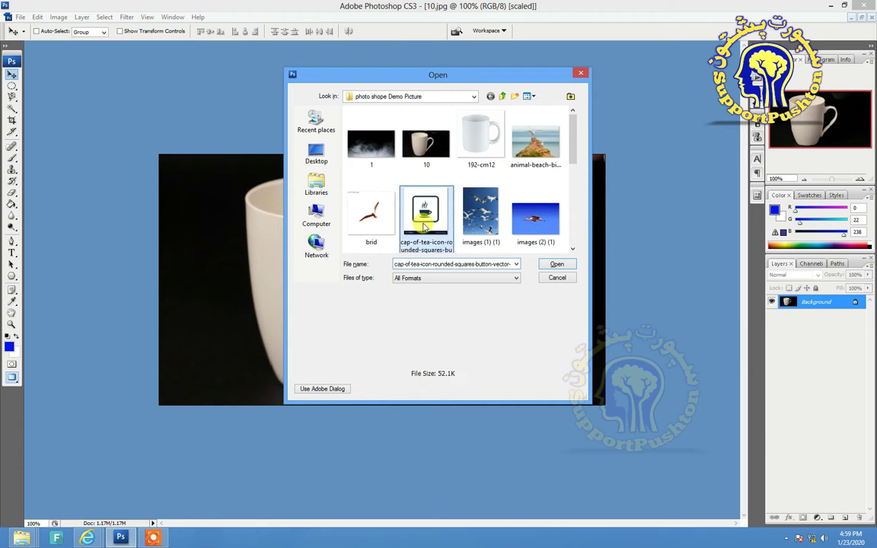
click(544, 265)
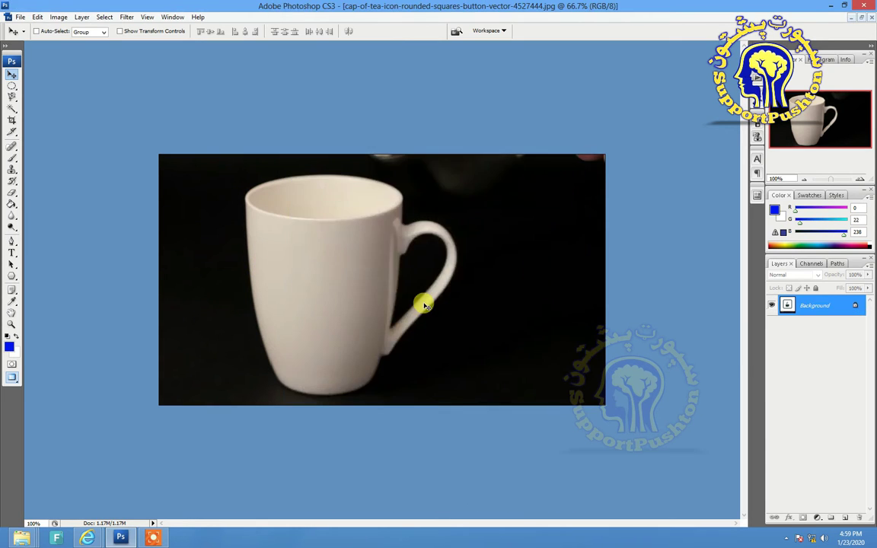
Float both document windows, minimize the mug picture and move the tea icon window into the clear workspace.
click(863, 18)
drag(397, 56, 626, 158)
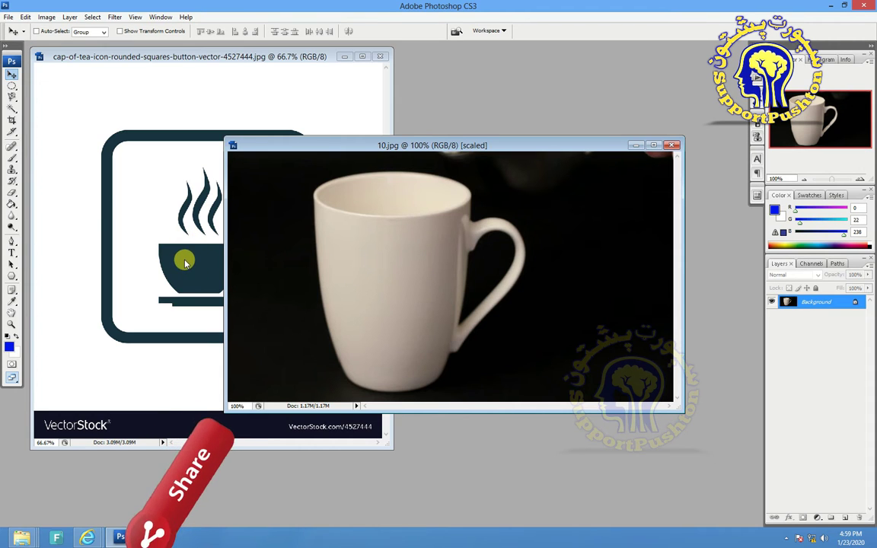
click(634, 146)
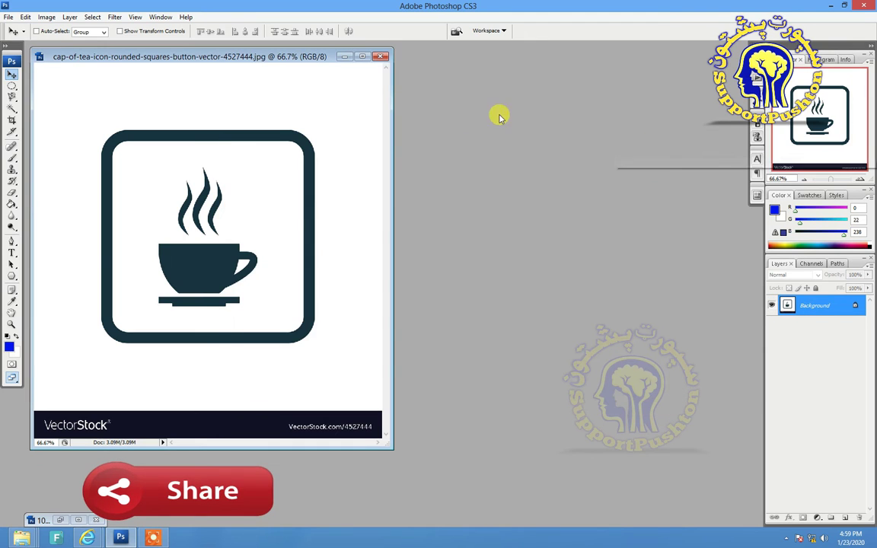
drag(323, 61, 410, 86)
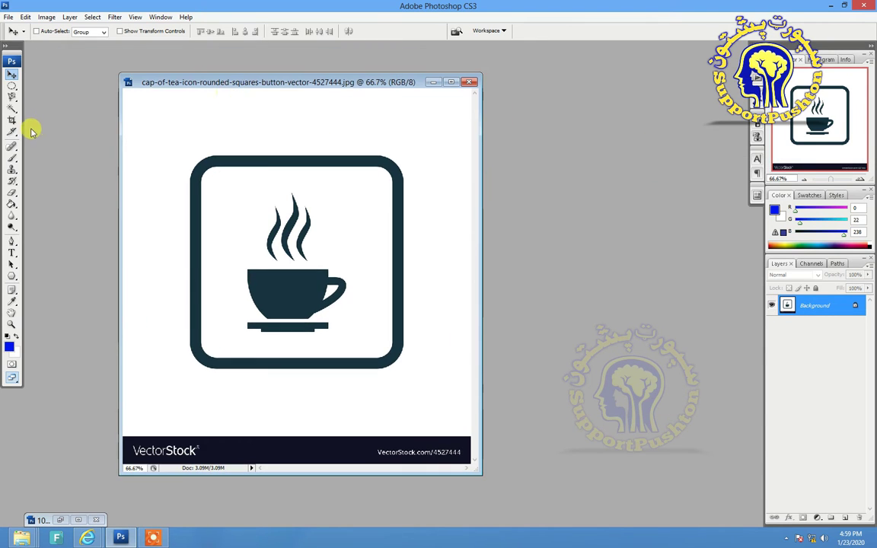
Convert the icon's Background to Layer 0 and delete the white areas around and inside the frame using the Magic Wand at tolerance 45.
click(12, 111)
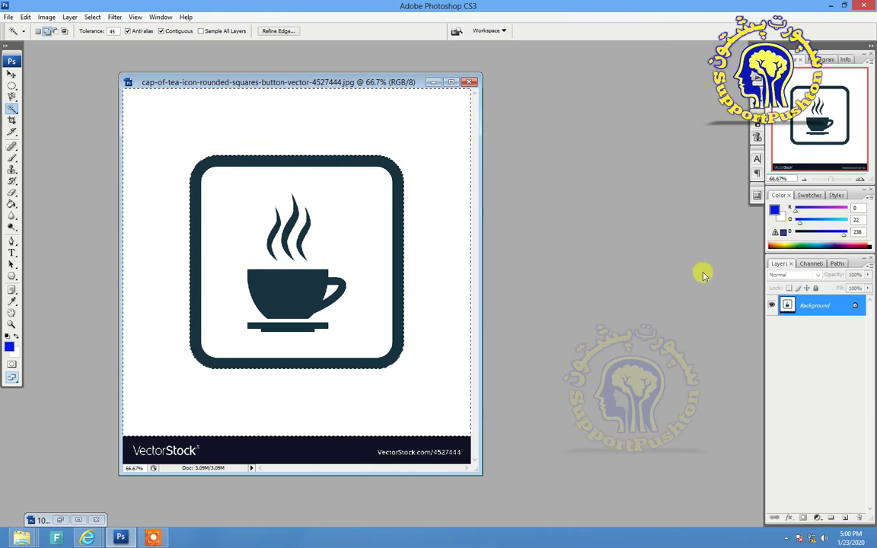
double_click(855, 306)
click(525, 174)
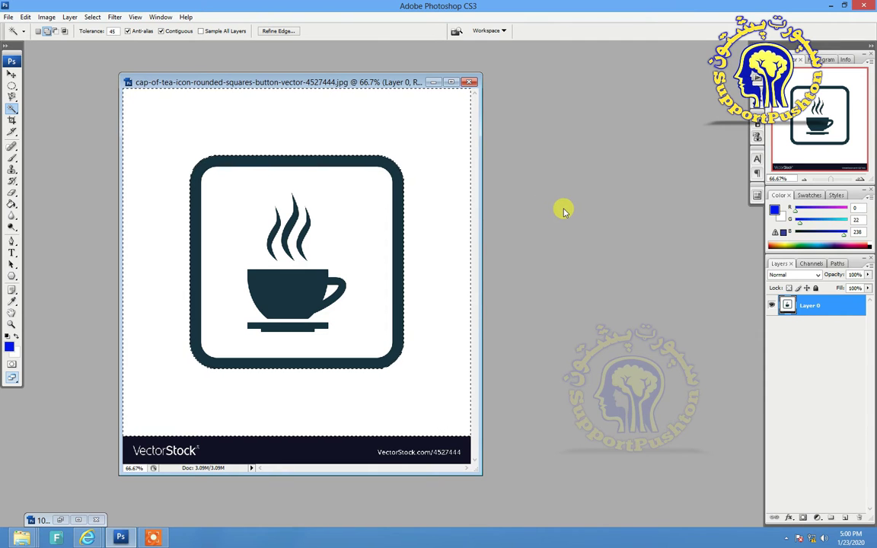
right_click(453, 204)
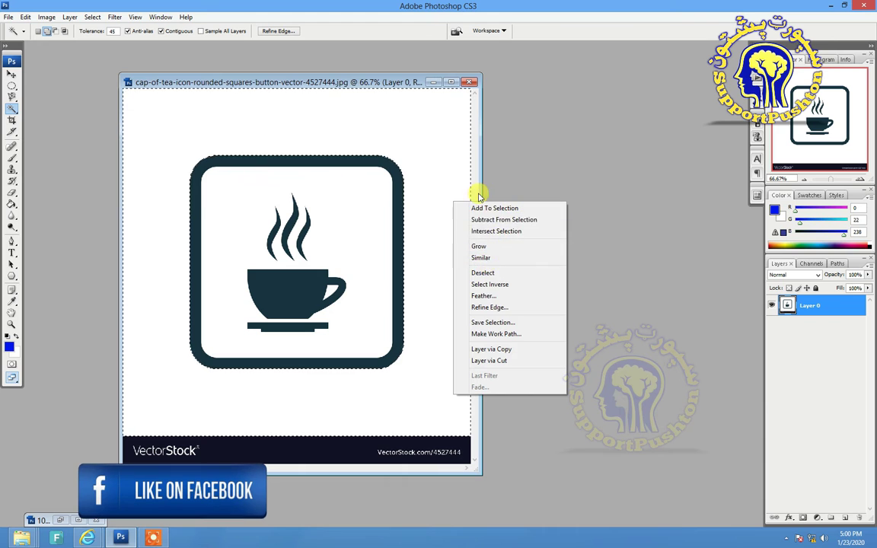
click(450, 183)
key(Delete)
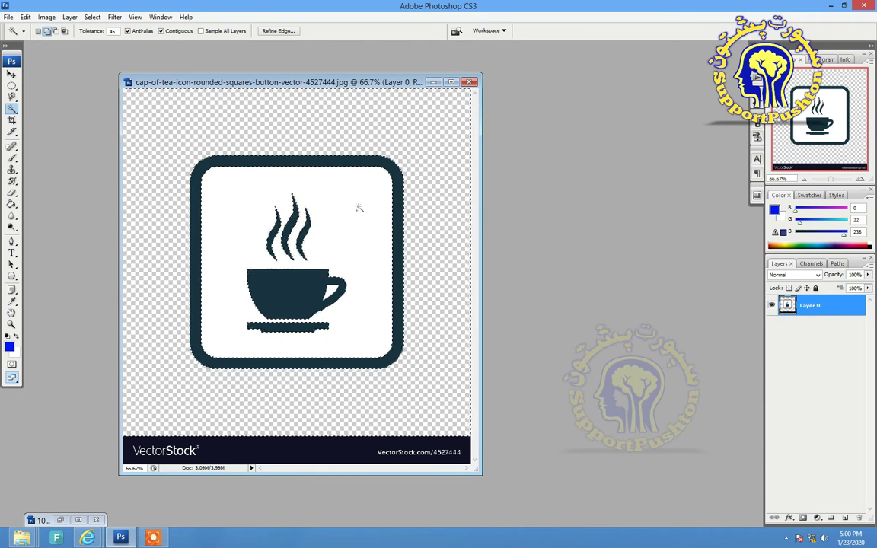
key(Delete)
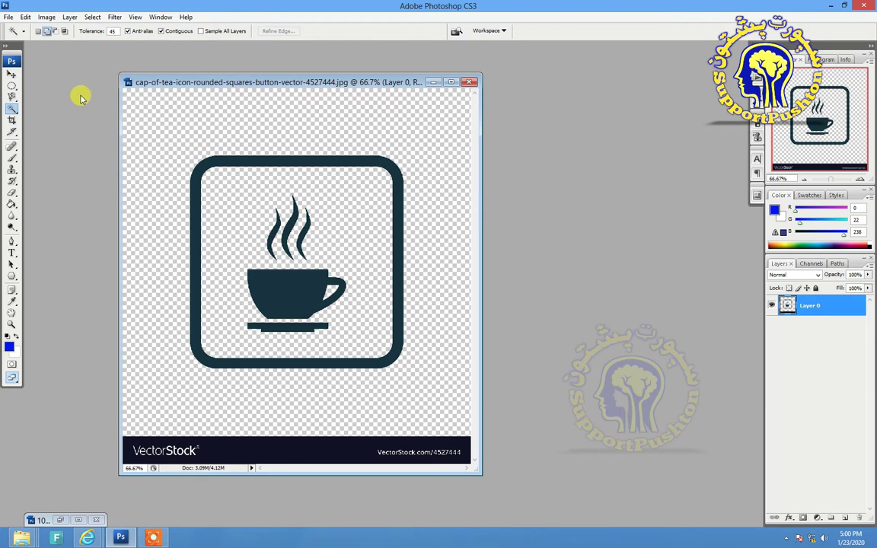
Move the icon layer up on its canvas so the frame reaches the canvas's upper edge.
key(v)
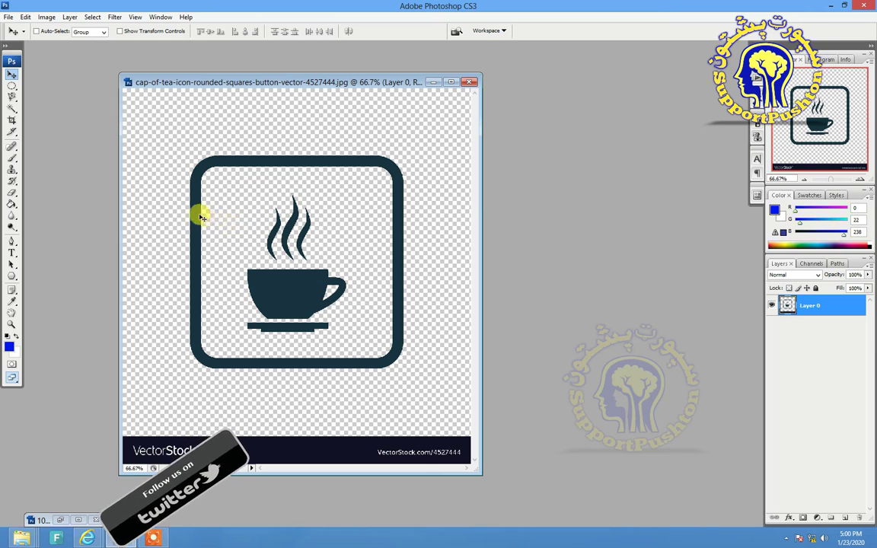
drag(202, 218, 210, 146)
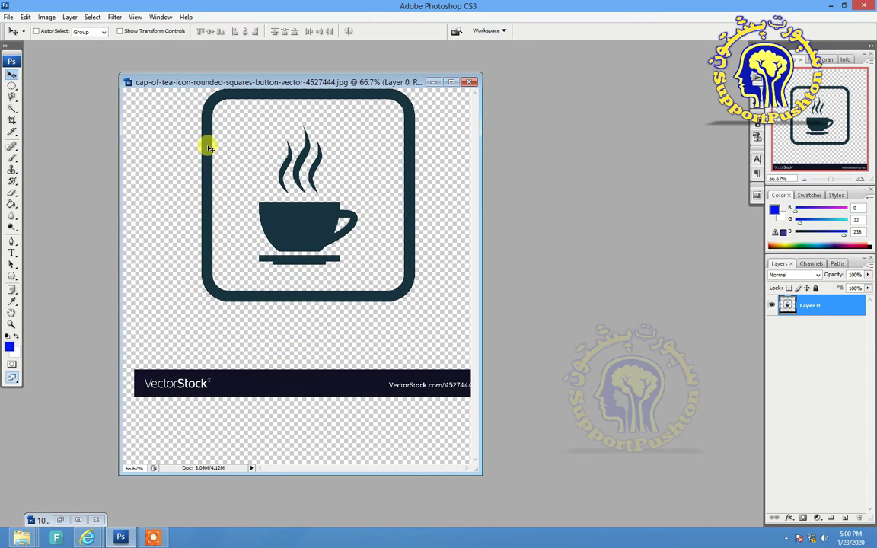
mouse_move(204, 214)
mouse_down()
mouse_move(180, 198)
mouse_move(199, 198)
mouse_move(196, 207)
mouse_up()
drag(242, 383, 225, 374)
Remove the dark VectorStock banner below the icon with a rectangular selection, then deselect.
click(13, 194)
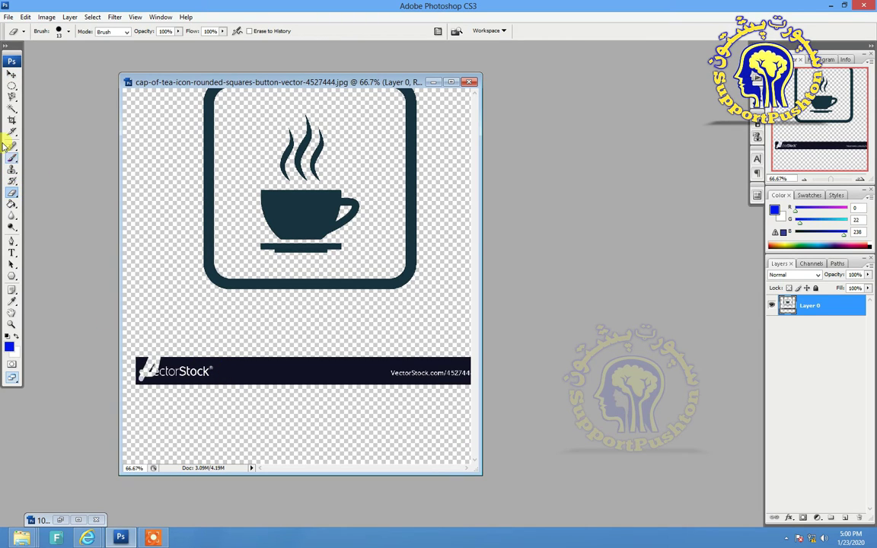
drag(13, 91, 46, 81)
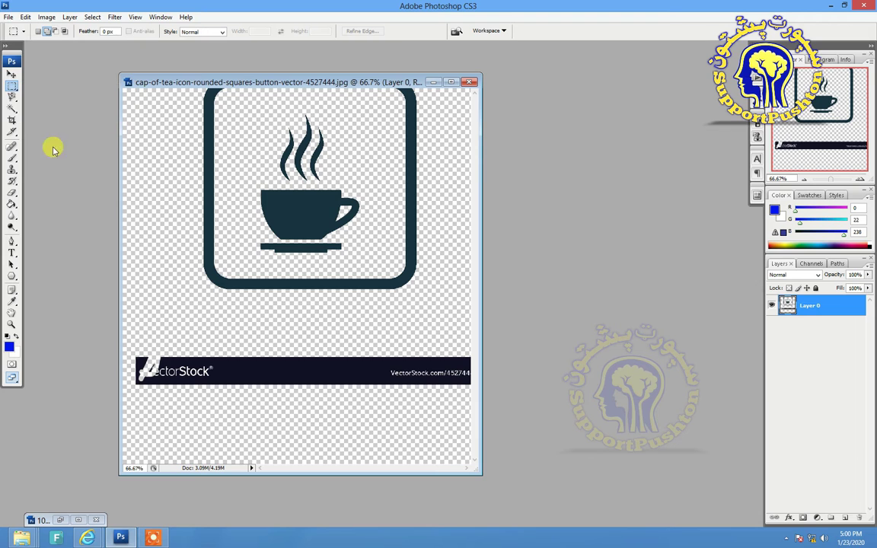
drag(125, 292, 480, 468)
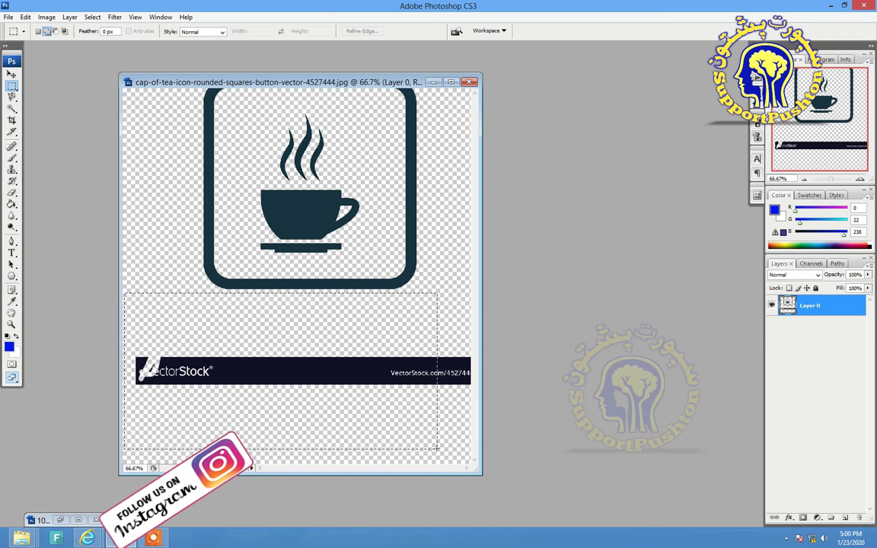
key(Delete)
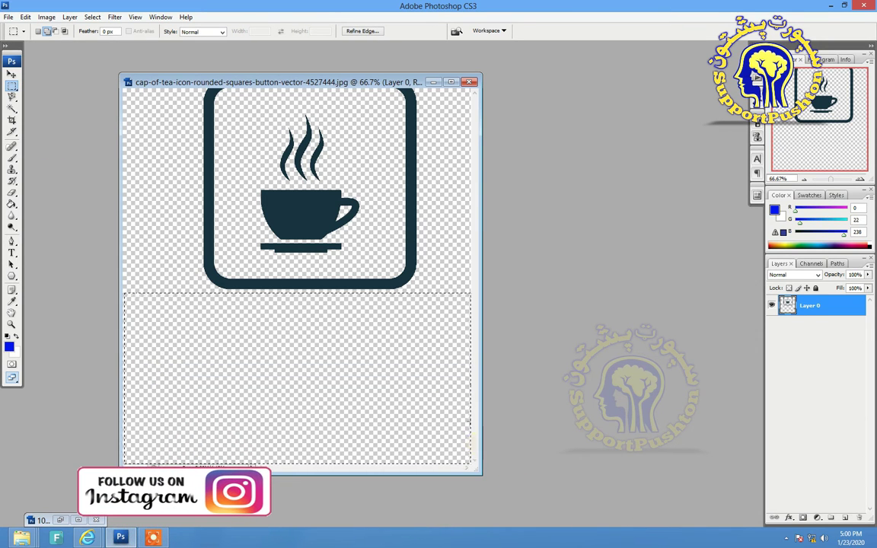
drag(479, 381, 533, 404)
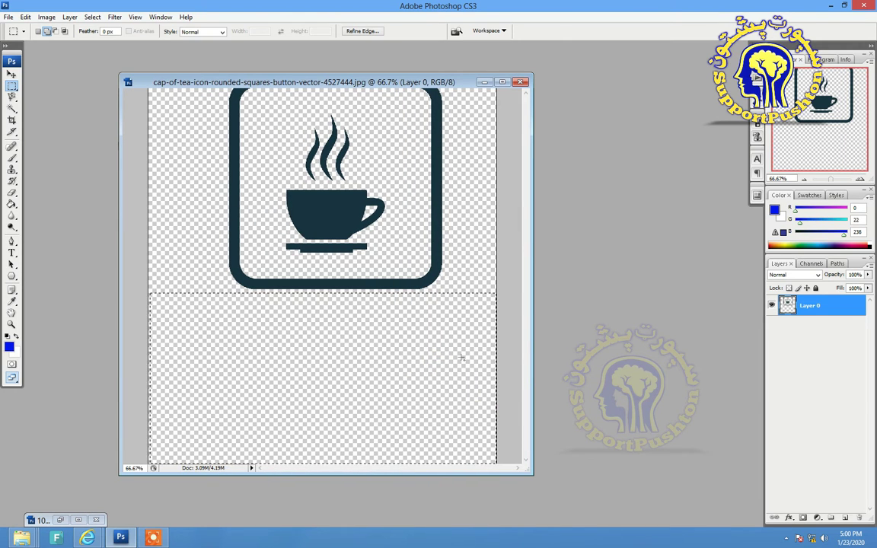
click(489, 320)
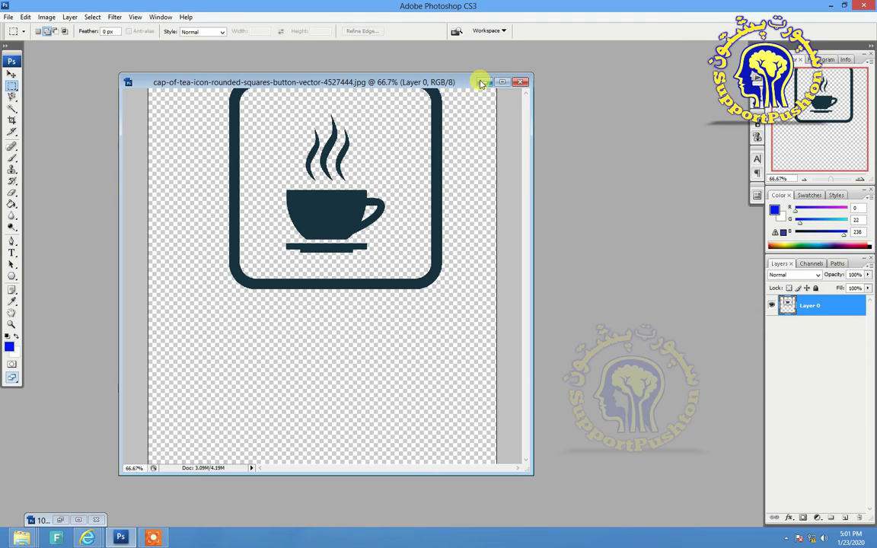
Copy the cup icon layer into the 10.jpg document and close the icon document without saving.
key(v)
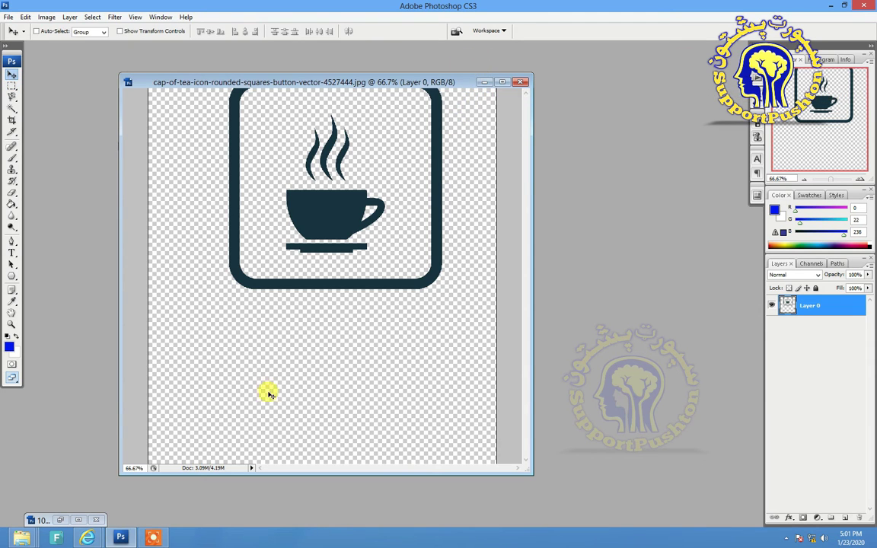
click(69, 520)
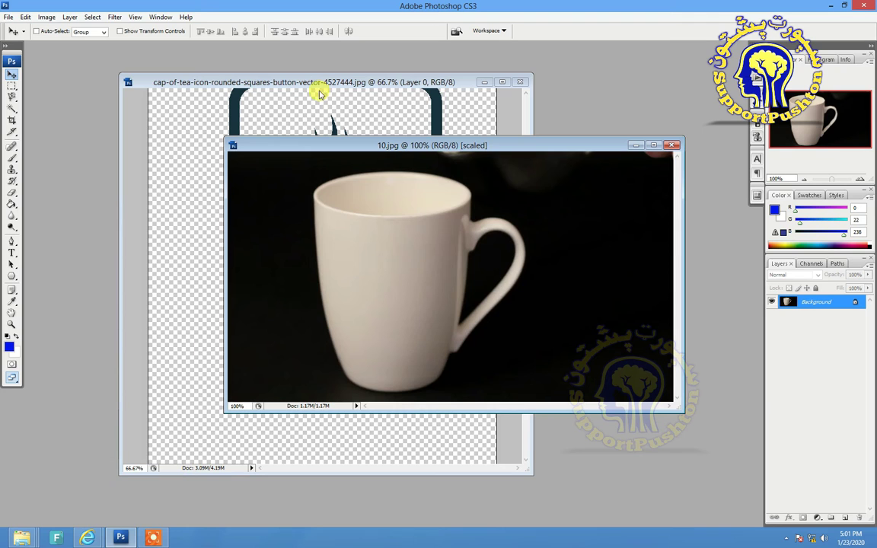
click(239, 120)
drag(244, 133, 565, 268)
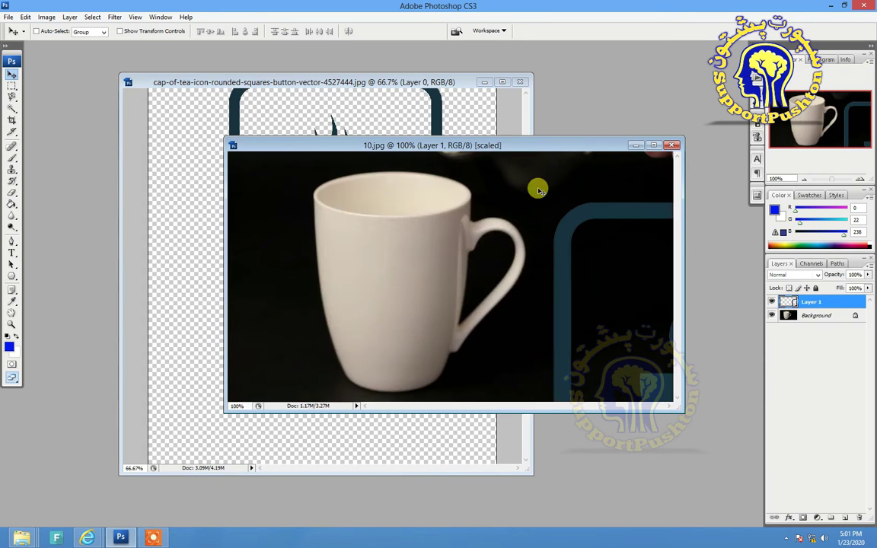
click(520, 81)
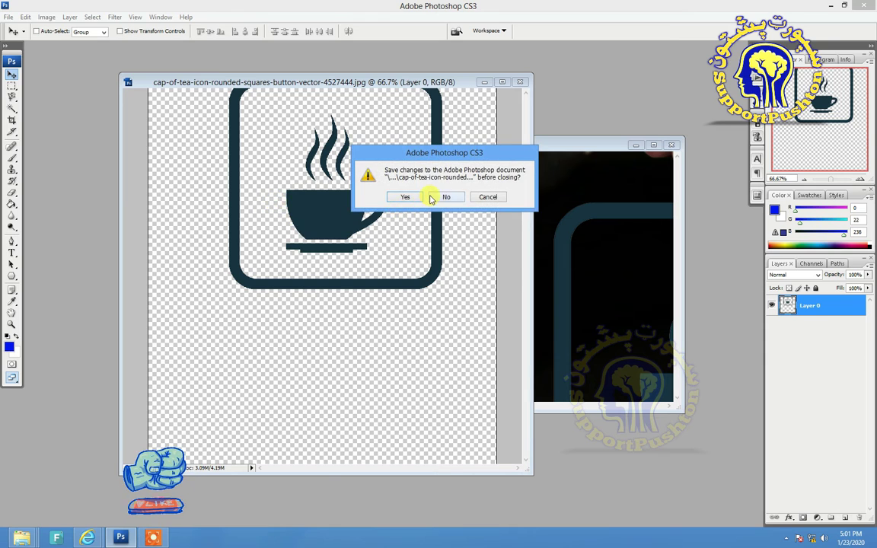
click(442, 196)
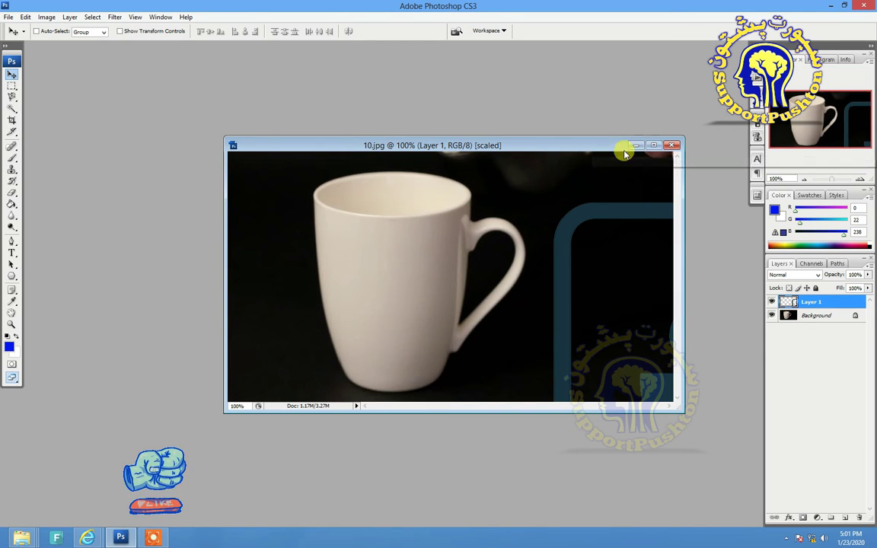
Maximize the 10.jpg document and move the cup icon layer over the mug.
click(653, 145)
drag(495, 274, 265, 257)
drag(314, 360, 304, 288)
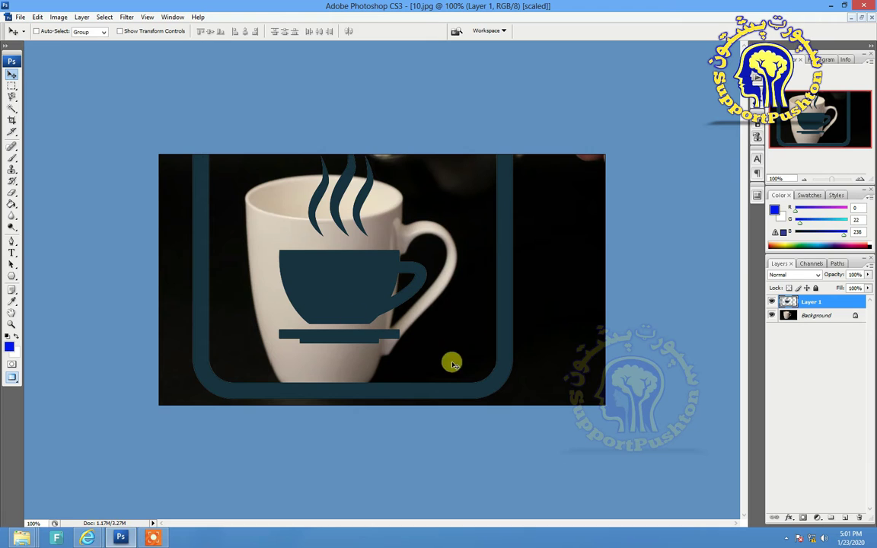
mouse_move(491, 380)
mouse_down()
mouse_move(425, 336)
mouse_move(472, 358)
mouse_move(489, 378)
mouse_move(497, 370)
mouse_move(499, 380)
mouse_up()
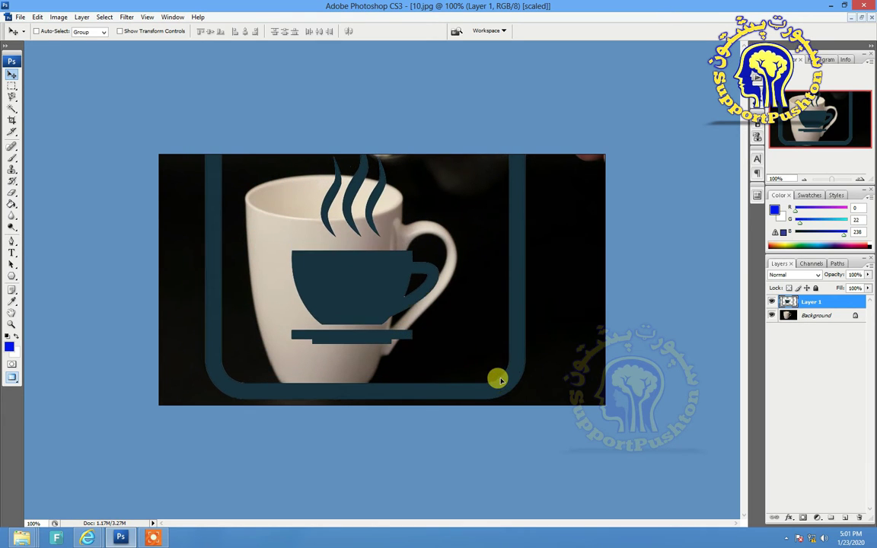
click(69, 20)
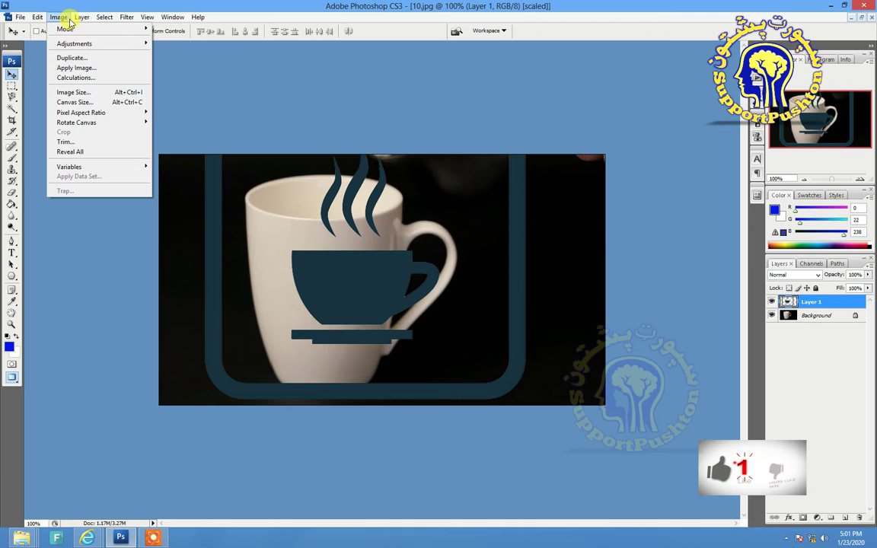
click(107, 93)
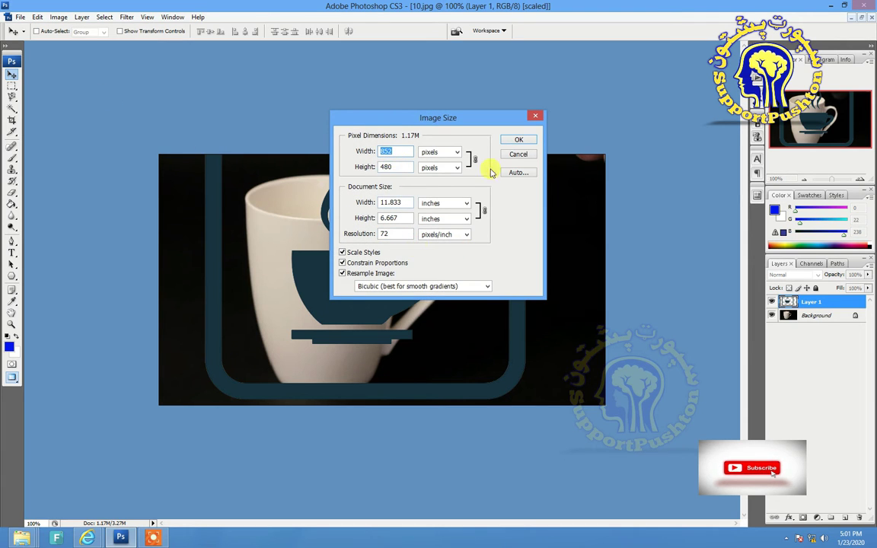
click(517, 155)
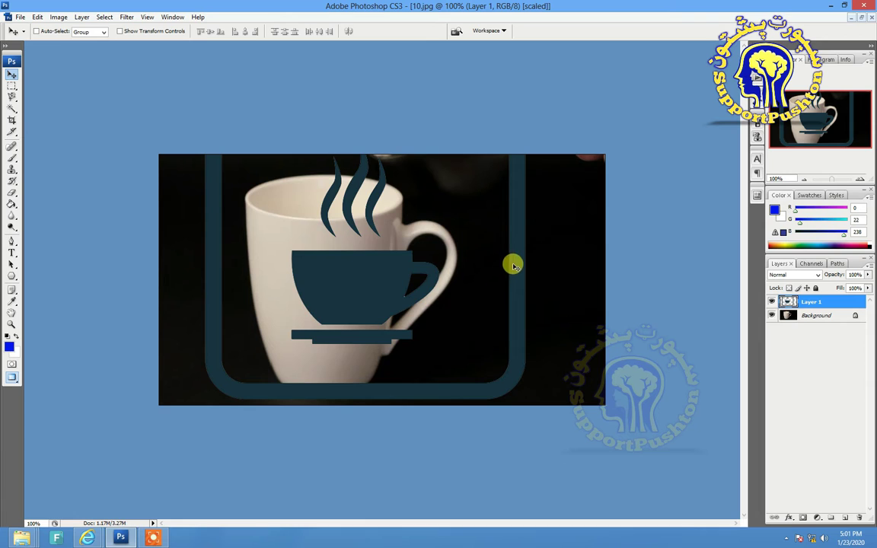
Shift the cup icon layer over the mug, start Free Transform on it and move it up until its lower corners show.
drag(512, 292, 498, 248)
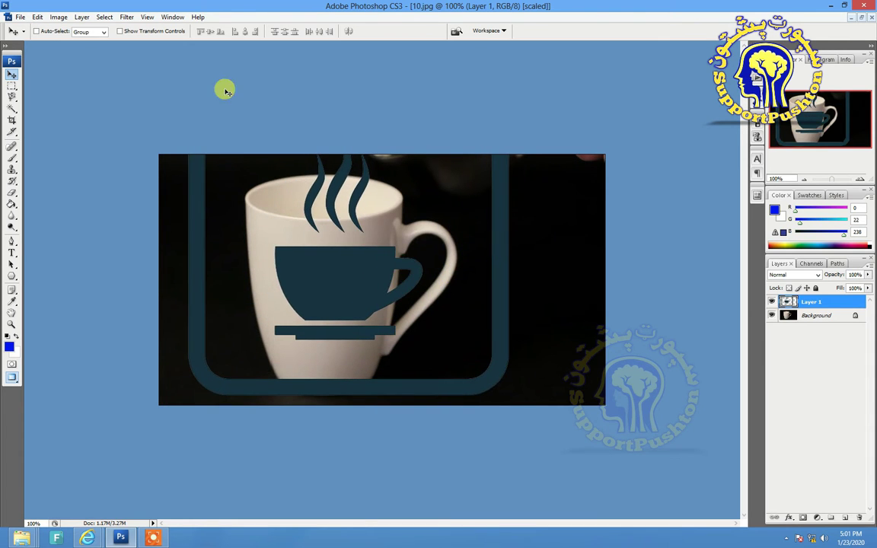
click(42, 19)
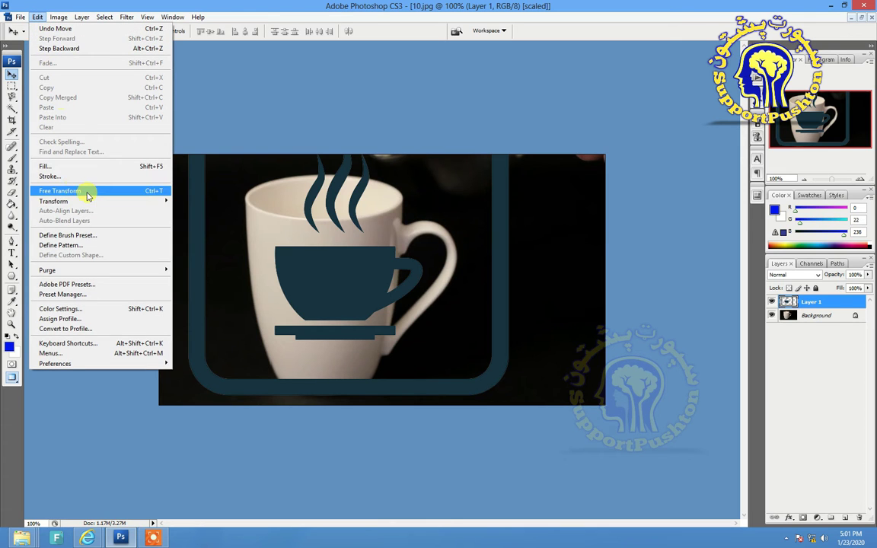
mouse_move(83, 199)
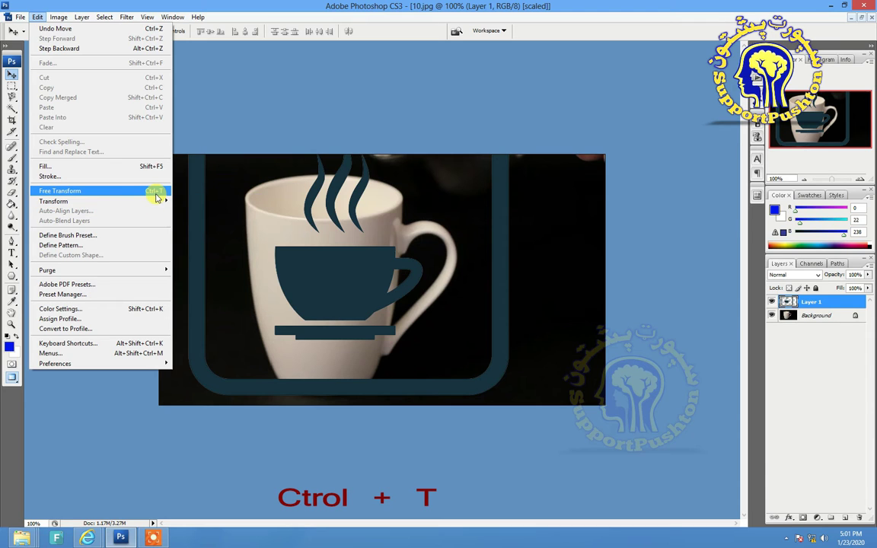
click(261, 240)
drag(294, 257, 303, 277)
key(ctrl+t)
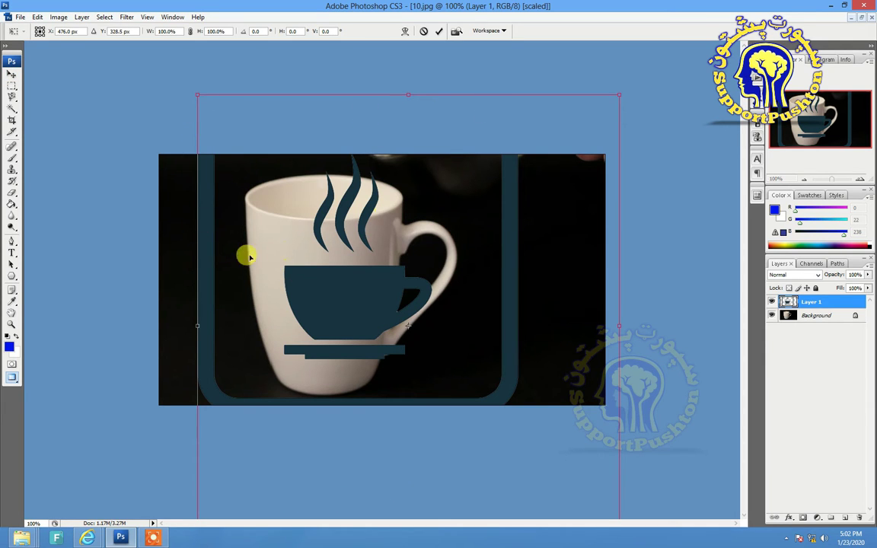
drag(396, 256, 395, 183)
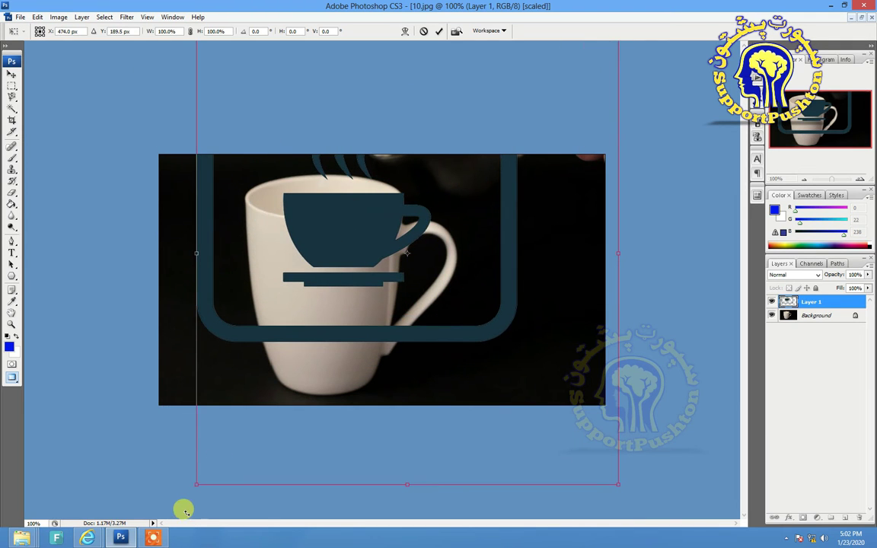
Scale the icon down proportionally to about 56% and place it over the mug's body.
drag(198, 465, 116, 390)
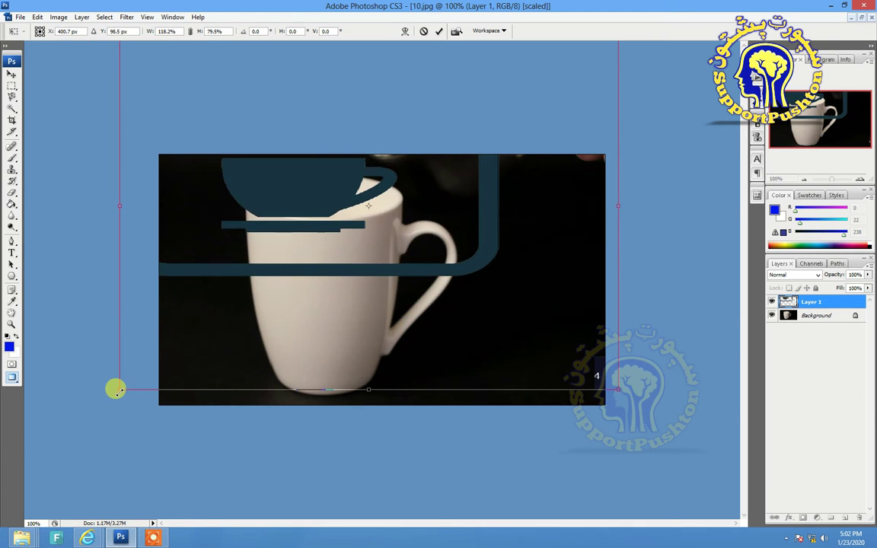
key(ctrl+z)
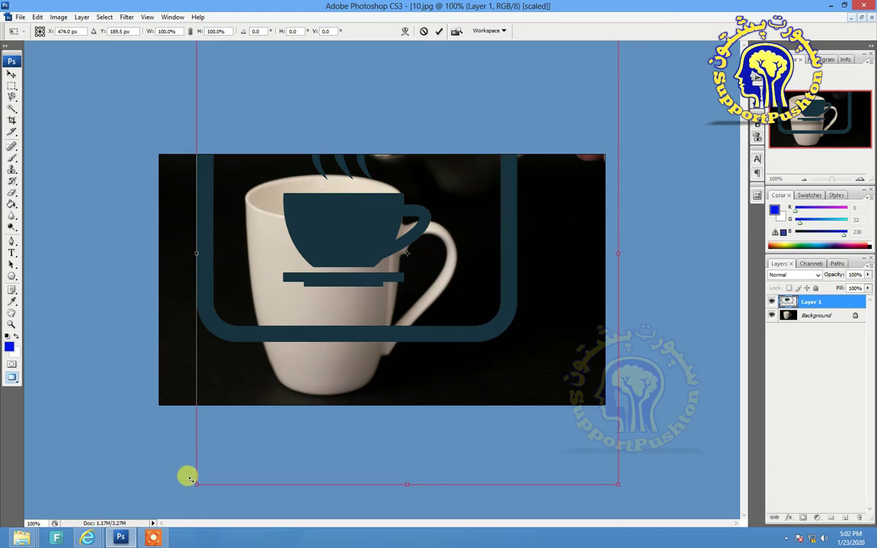
drag(190, 479, 305, 296)
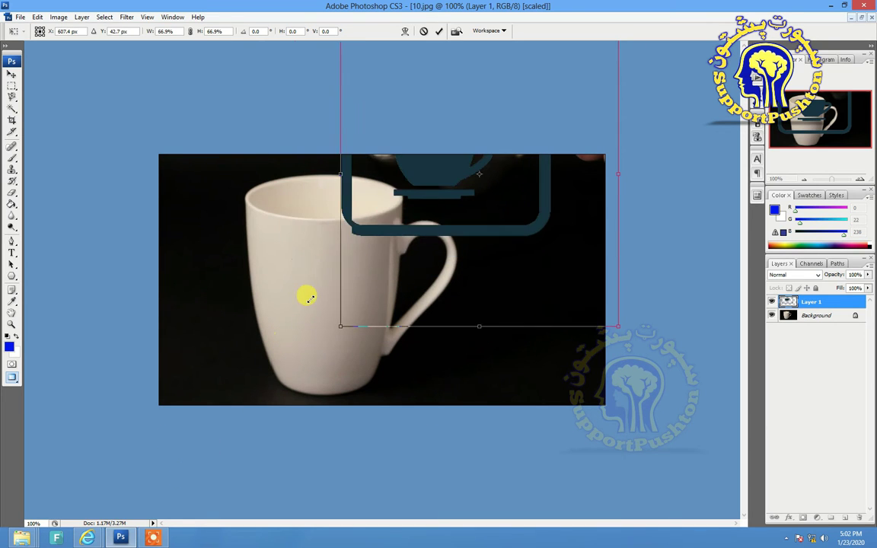
drag(428, 199, 307, 329)
drag(224, 460, 264, 420)
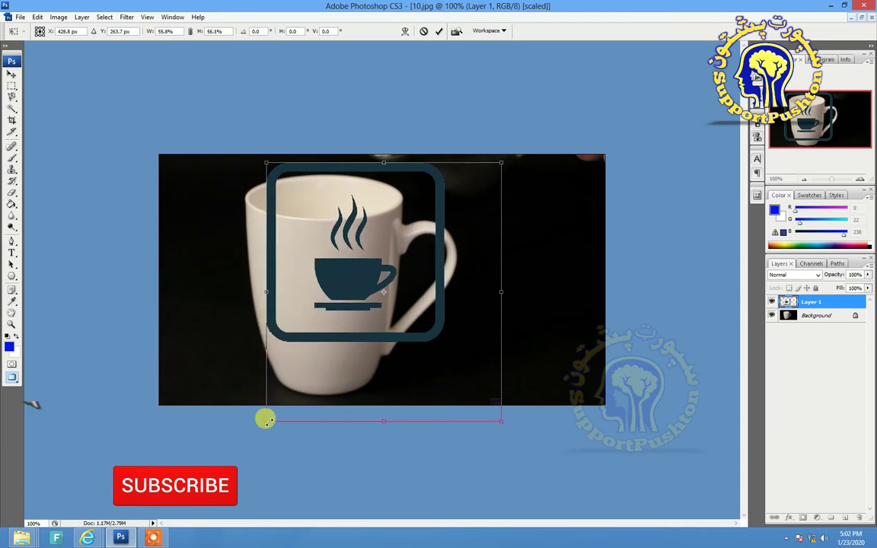
drag(327, 293, 317, 312)
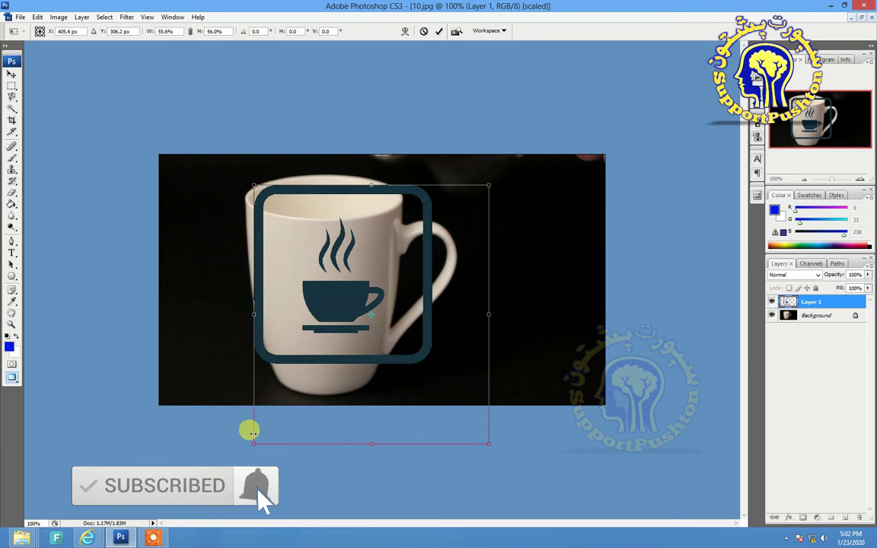
Shrink the icon further to about 34%, center it on the mug's front and apply the transformation.
drag(254, 440, 203, 418)
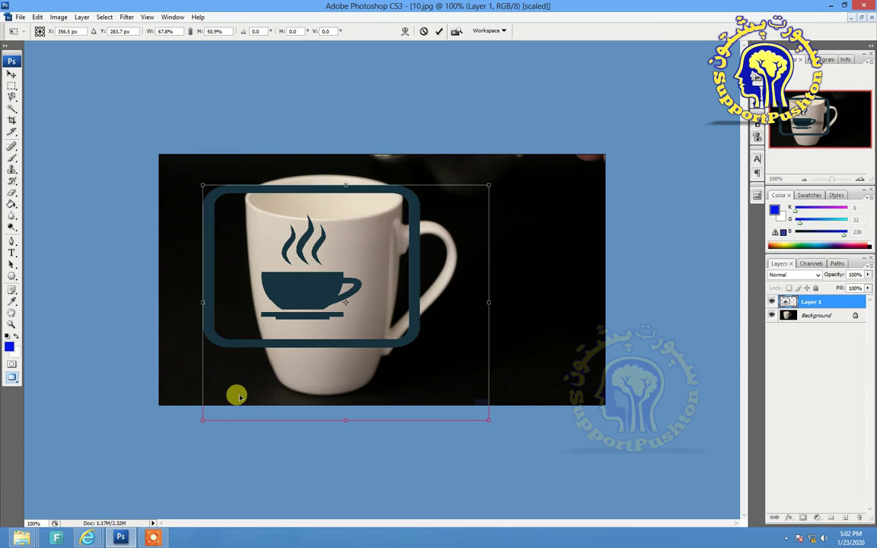
key(ctrl+z)
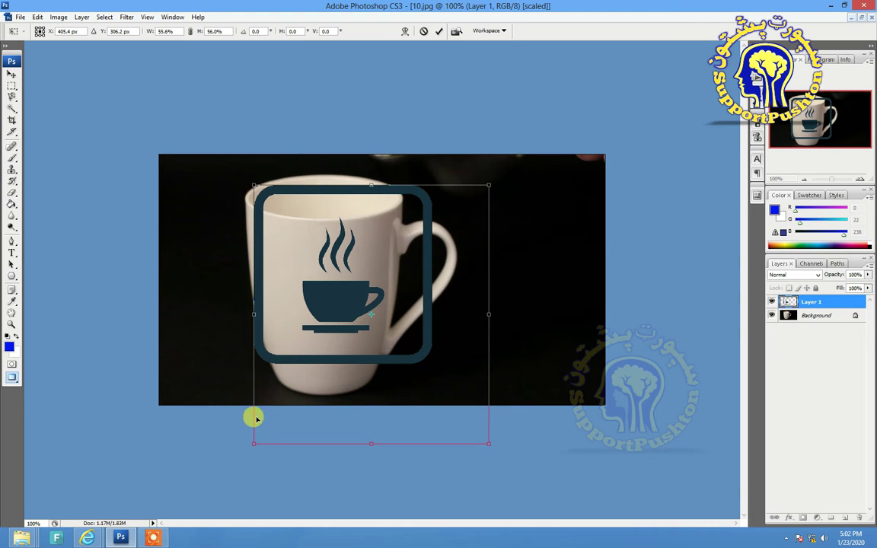
drag(251, 442, 243, 415)
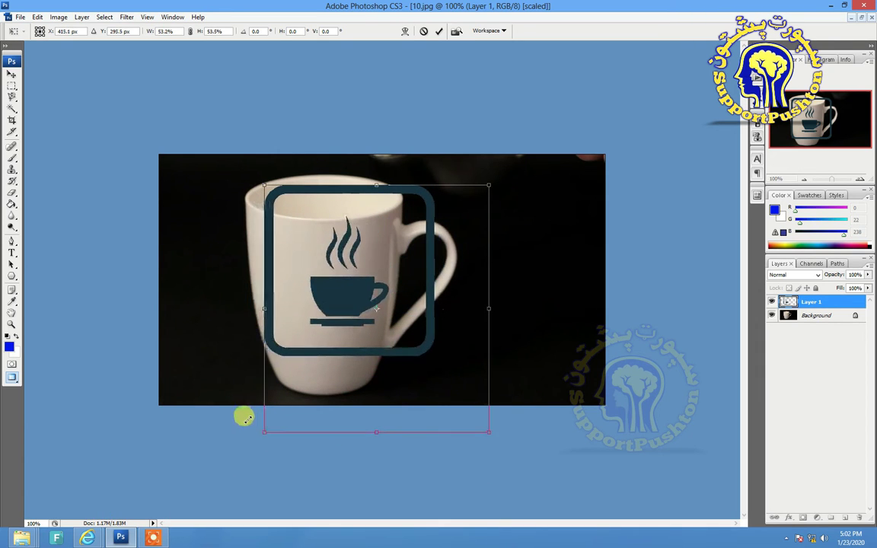
drag(264, 424, 313, 370)
drag(354, 297, 312, 325)
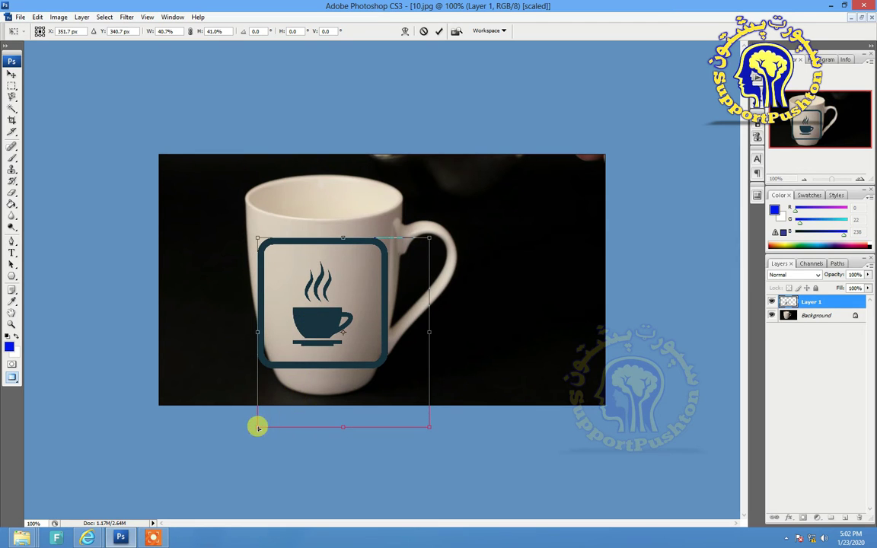
drag(261, 422, 265, 400)
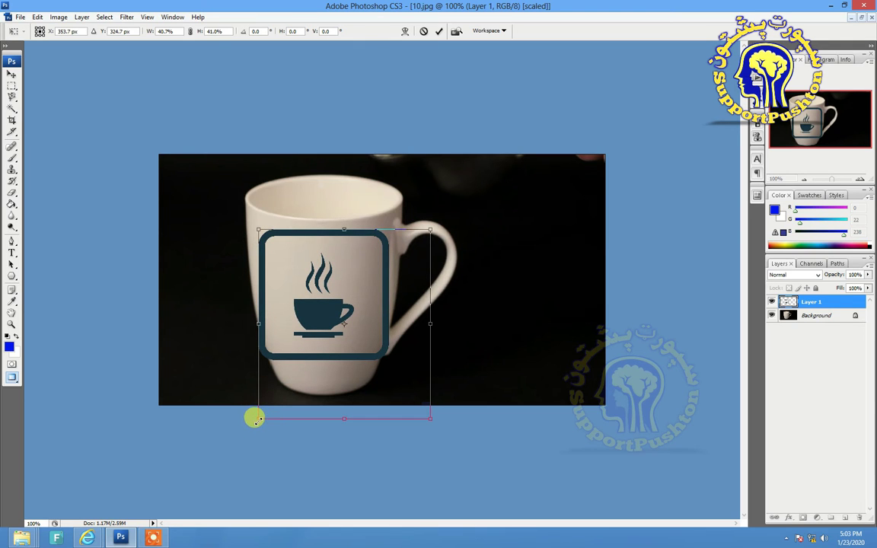
drag(256, 419, 282, 387)
drag(335, 293, 323, 306)
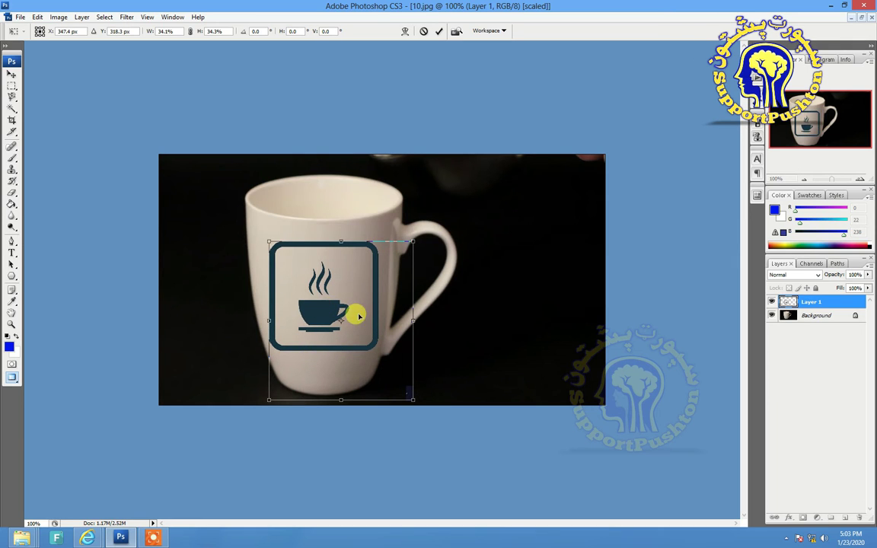
key(Return)
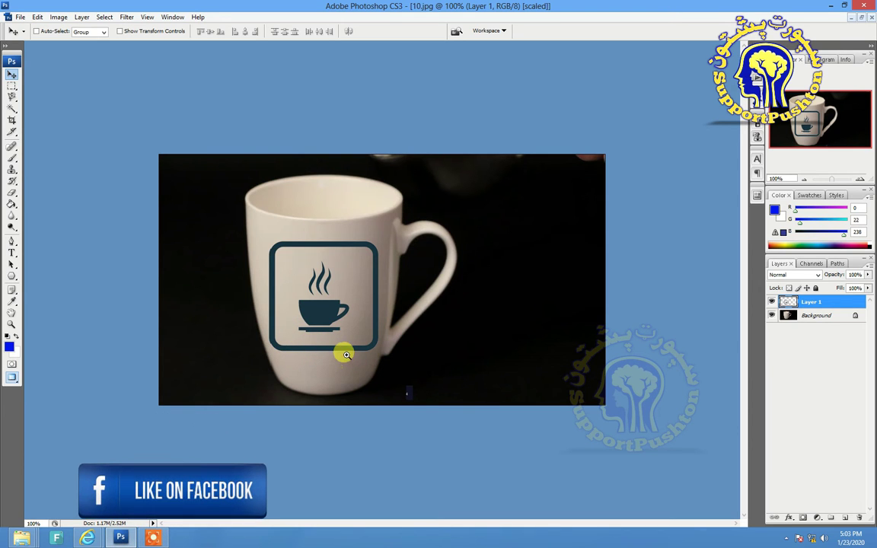
Rotate the cup icon about -1.9° with Free Transform's Rotate mode and apply the transformation.
key(ctrl+plus)
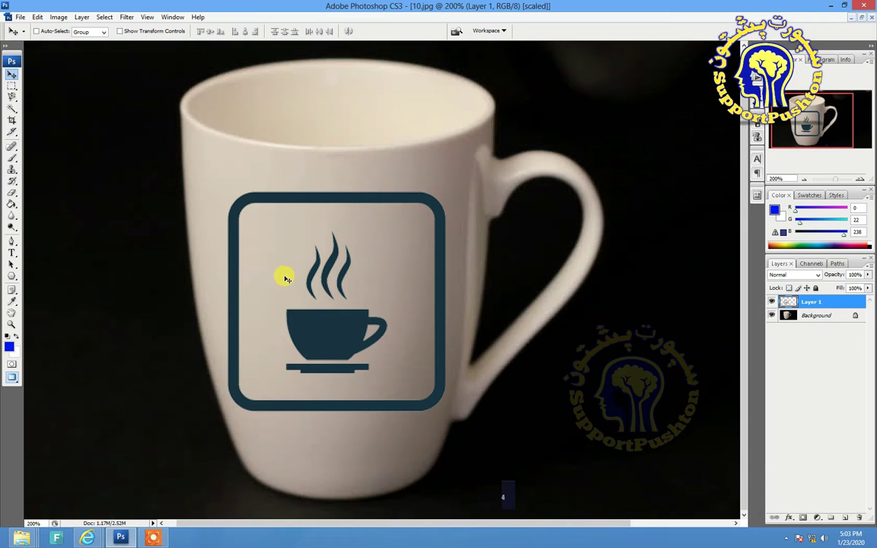
key(ctrl+t)
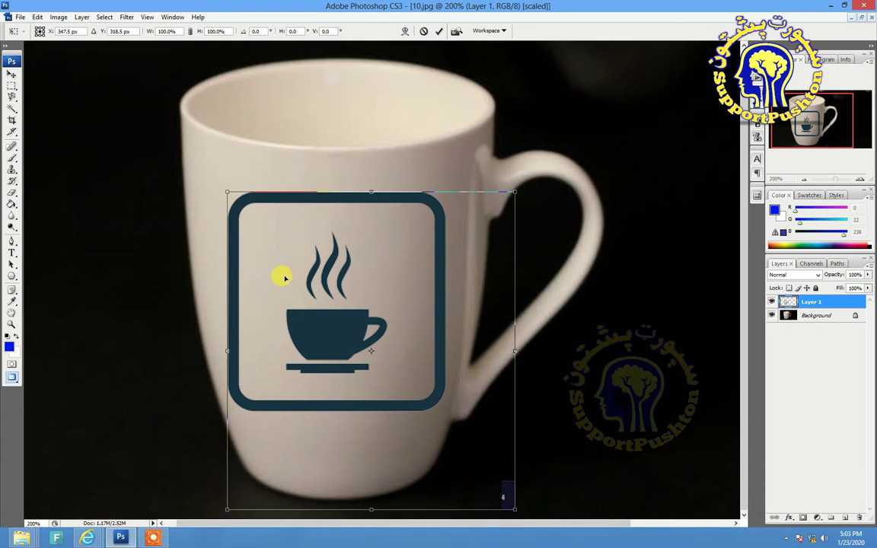
right_click(286, 278)
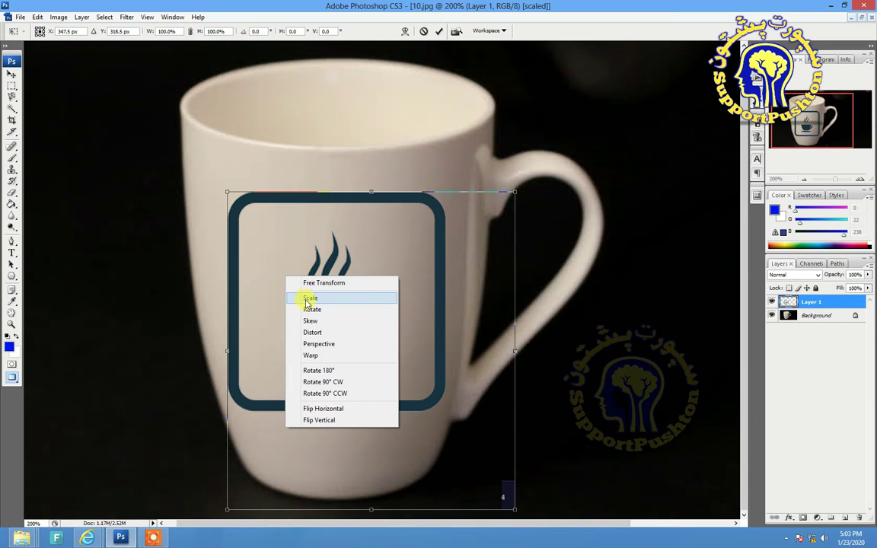
click(307, 299)
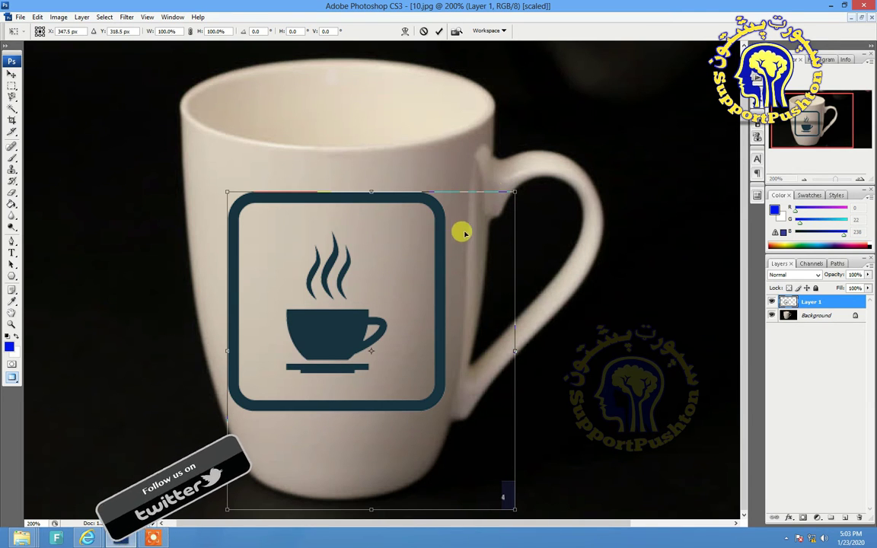
right_click(409, 254)
click(431, 290)
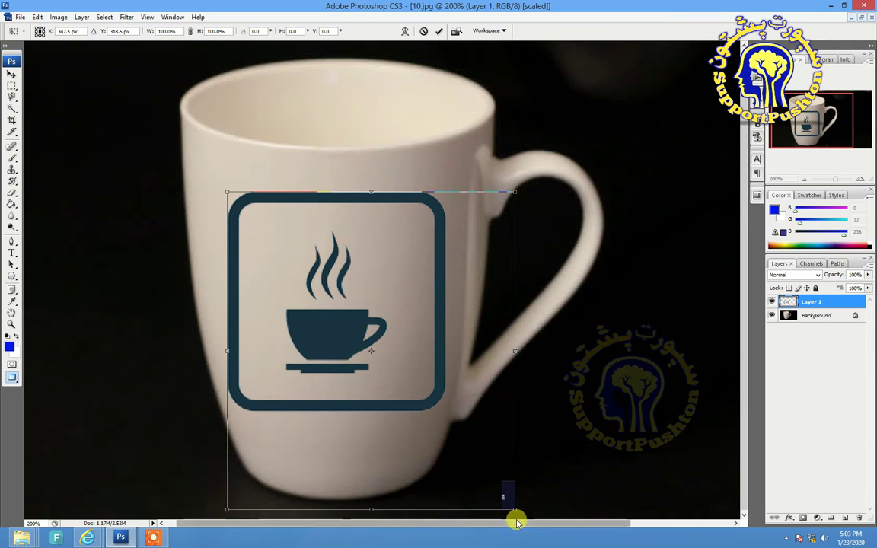
drag(511, 513, 442, 429)
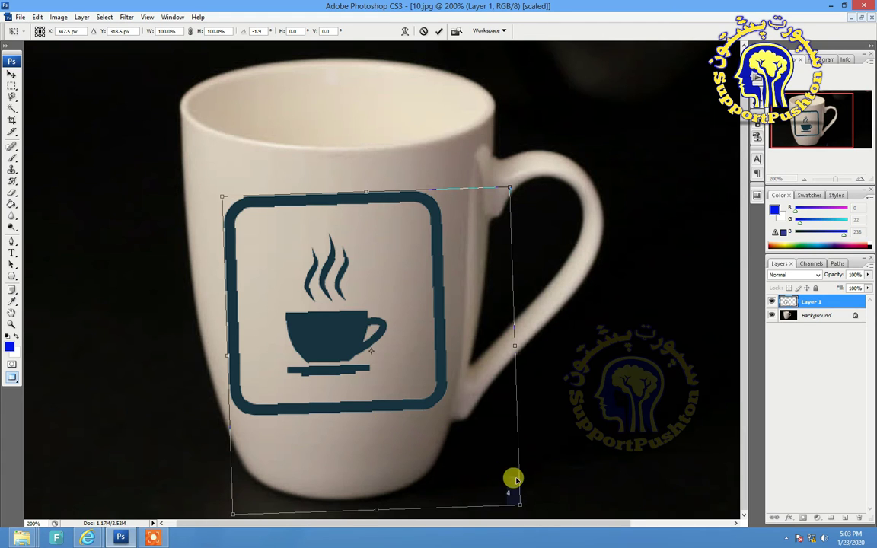
click(12, 194)
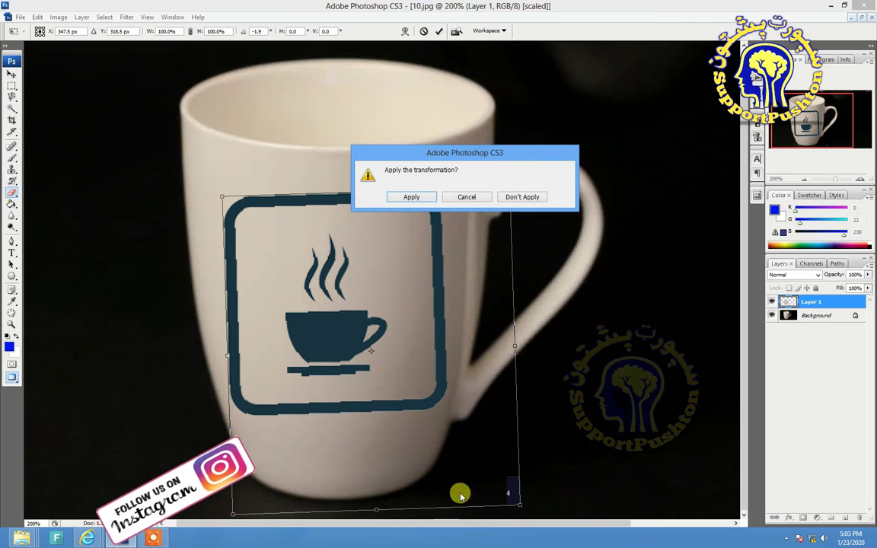
click(412, 197)
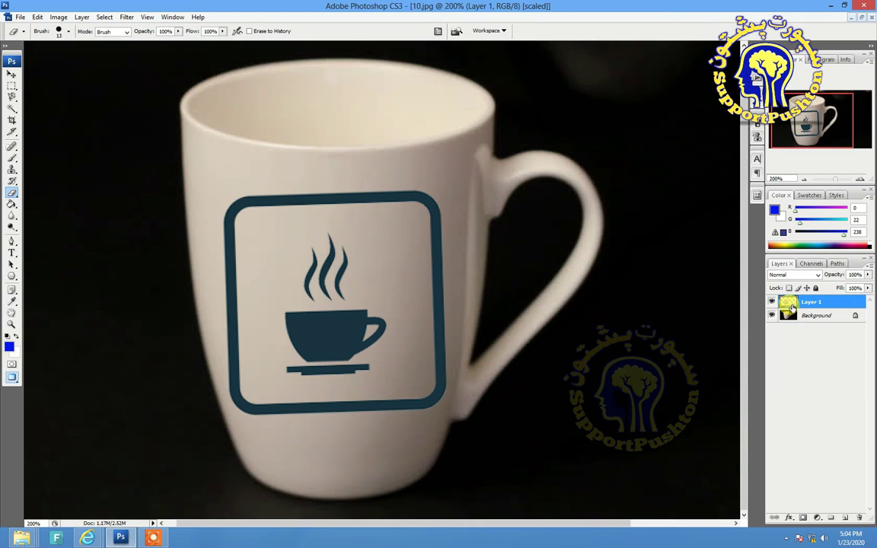
Make Layer 1 active and move the icon slightly up toward the mug's rim with the Move tool.
click(811, 320)
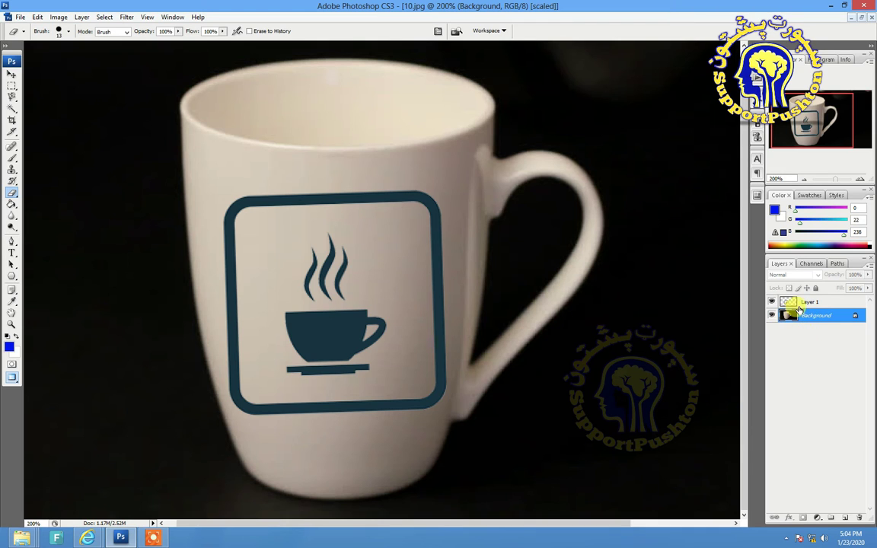
click(794, 304)
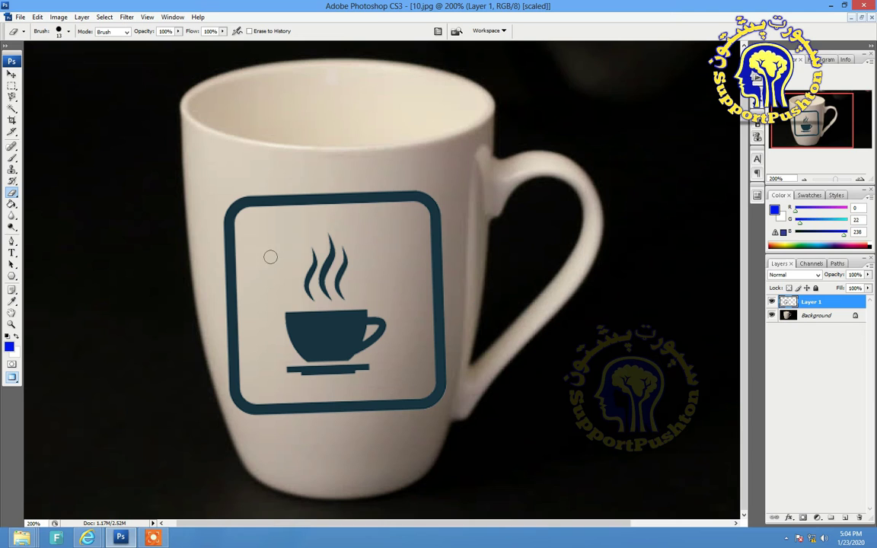
click(12, 74)
drag(277, 329, 282, 322)
right_click(286, 302)
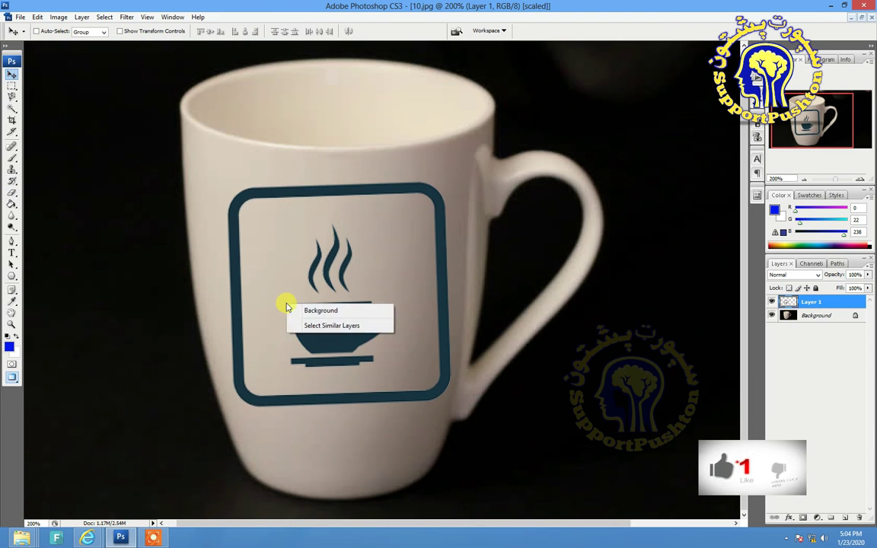
click(297, 270)
right_click(299, 274)
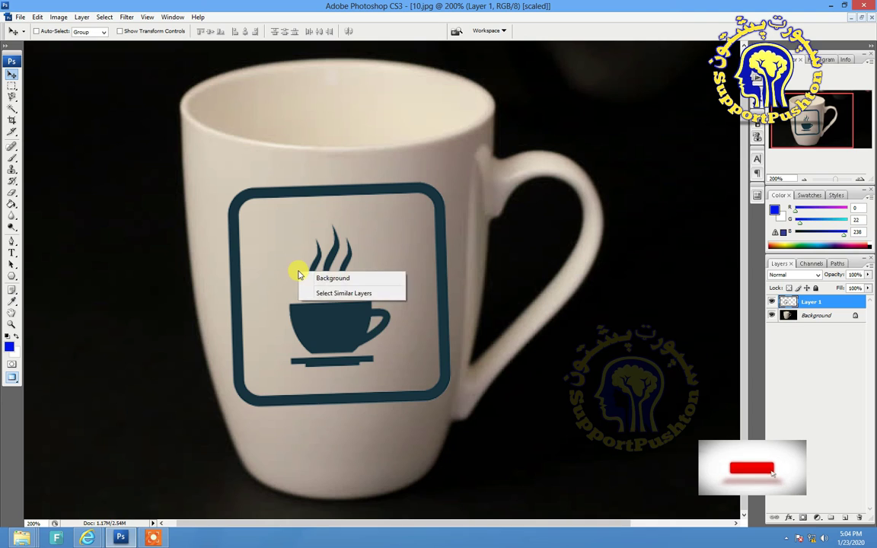
click(297, 270)
Try skewing the icon's corners and edge with Free Transform's Skew mode, shift it toward the mug's left edge, apply and undo it.
key(ctrl+t)
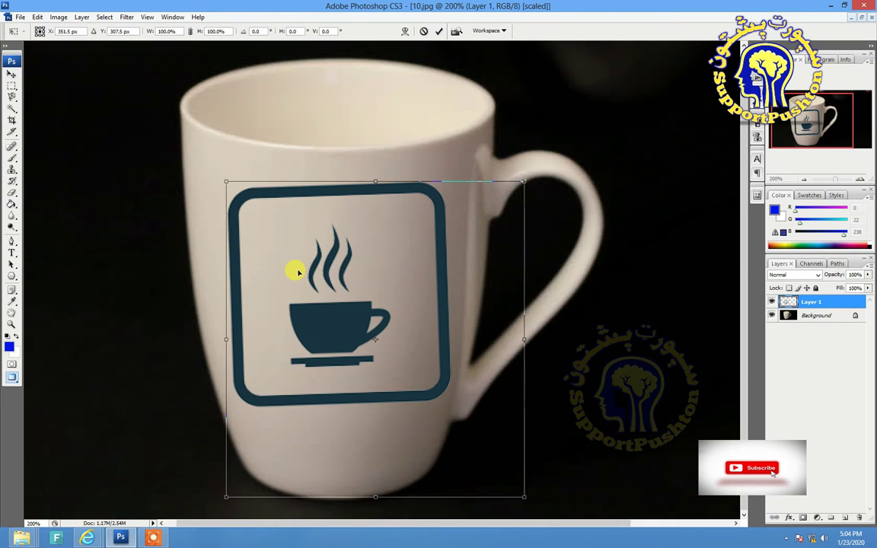
right_click(291, 273)
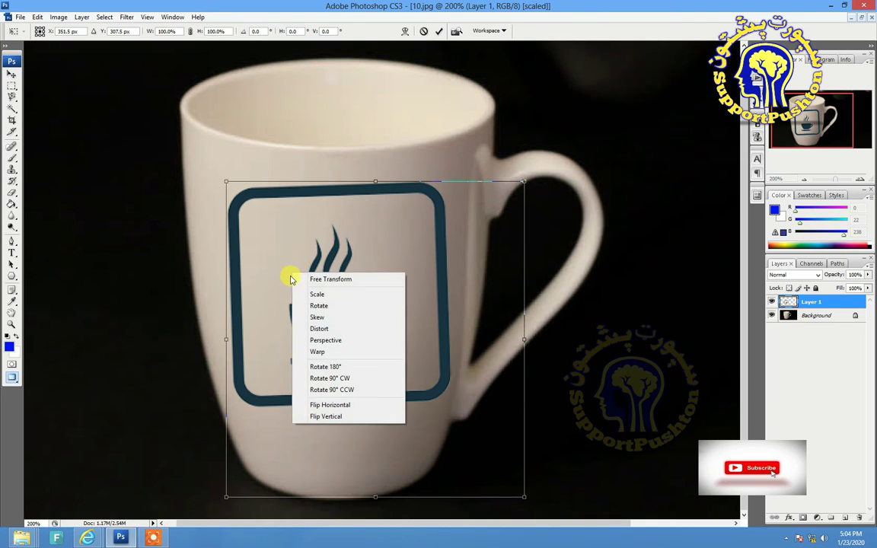
click(333, 318)
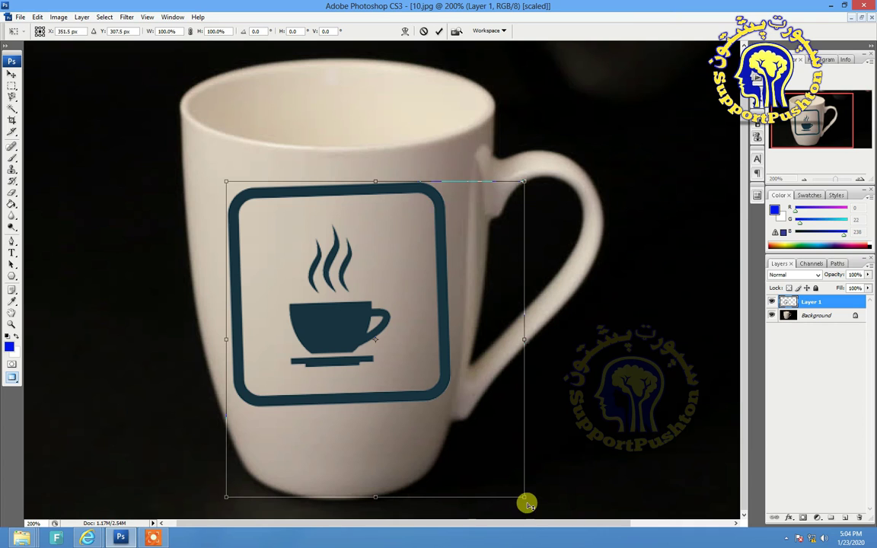
drag(525, 499, 529, 353)
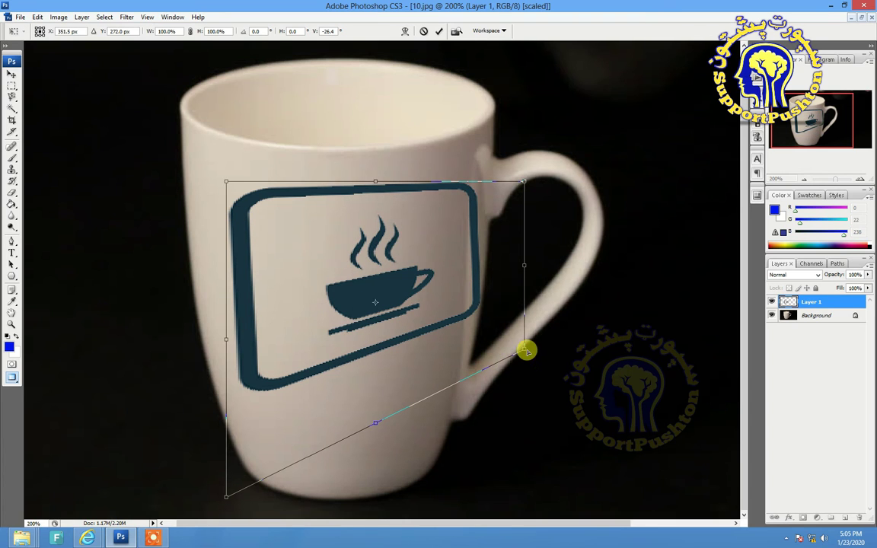
mouse_move(525, 350)
mouse_down()
mouse_move(499, 333)
mouse_move(517, 341)
mouse_up()
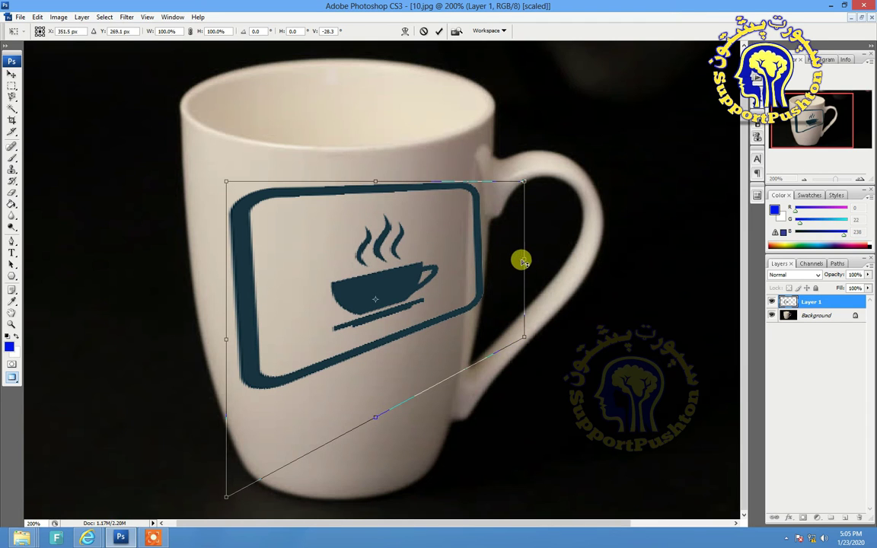
mouse_move(522, 261)
mouse_down()
mouse_move(472, 260)
mouse_move(452, 323)
mouse_move(473, 236)
mouse_move(522, 261)
mouse_move(524, 271)
mouse_up()
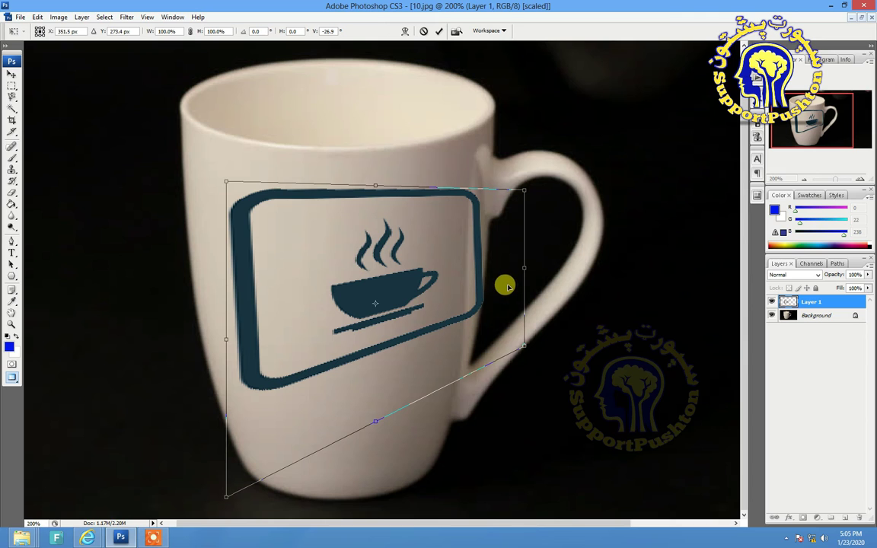
drag(524, 347, 418, 399)
drag(447, 432, 519, 466)
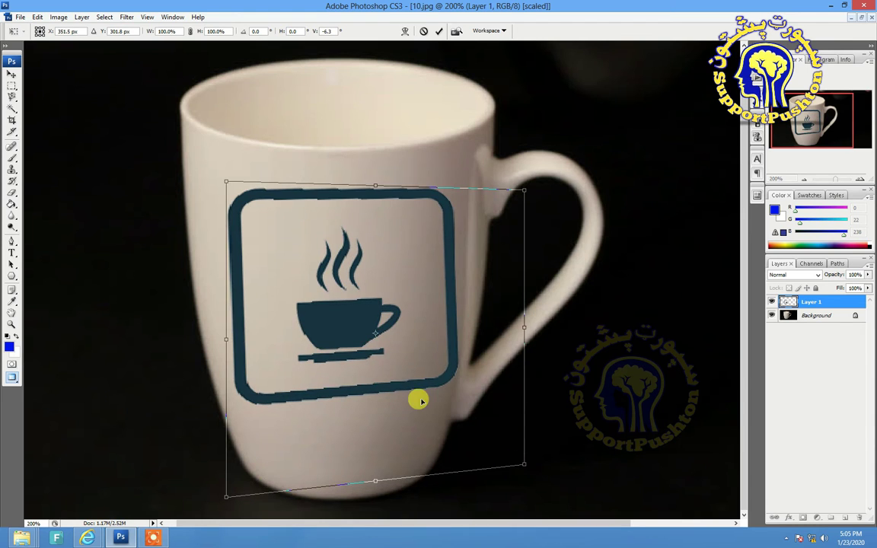
drag(441, 405, 404, 395)
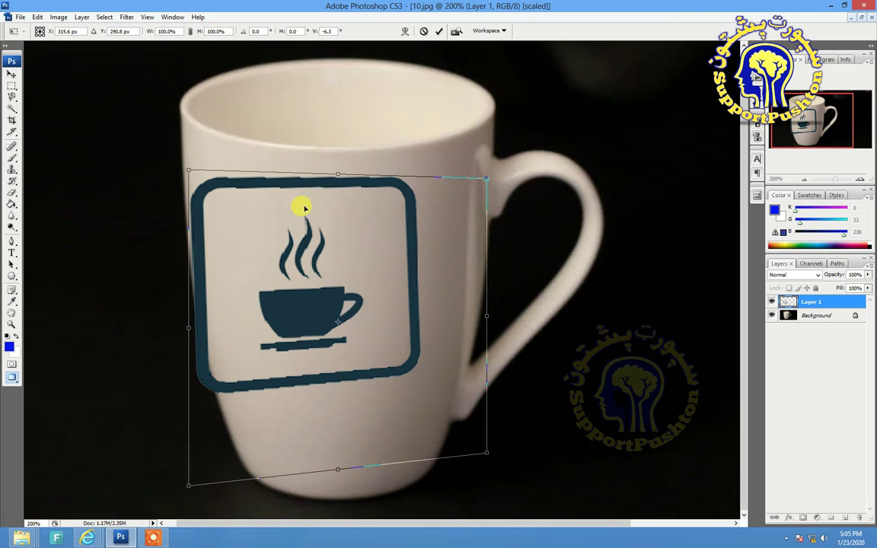
key(Return)
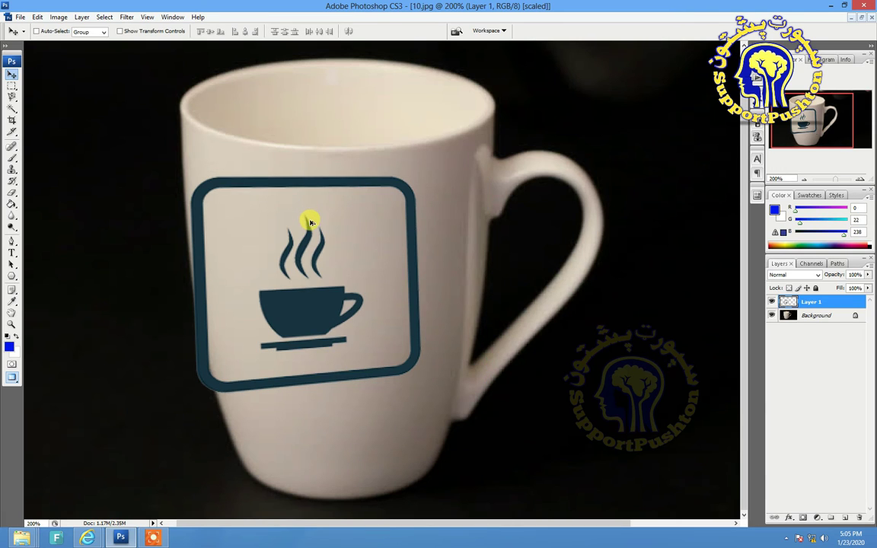
key(ctrl+z)
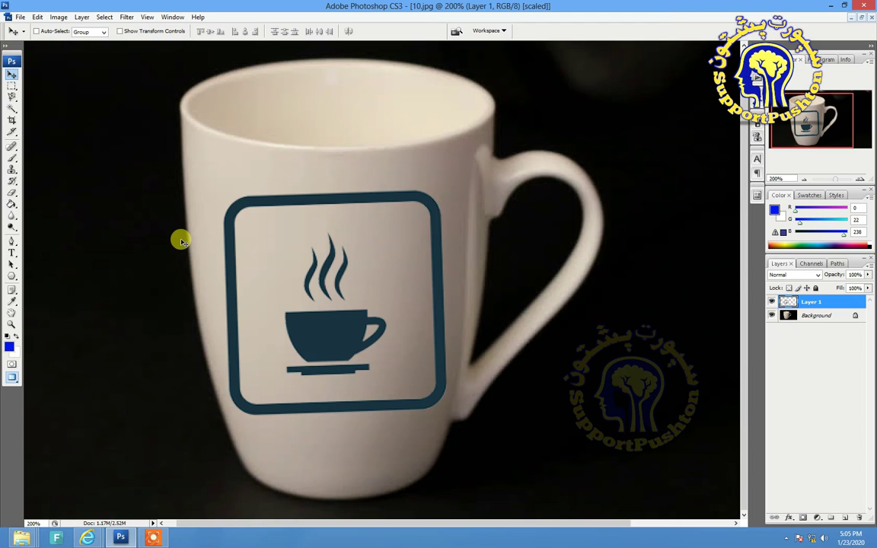
Pull the bounding box's lower-right corner slightly inward with Free Transform's Distort mode and apply the transformation to the icon.
key(ctrl+t)
right_click(276, 262)
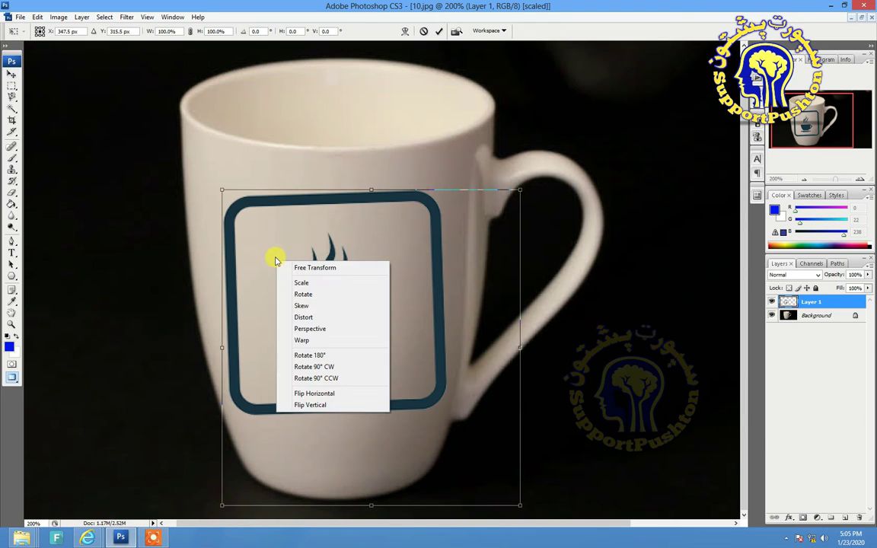
click(324, 318)
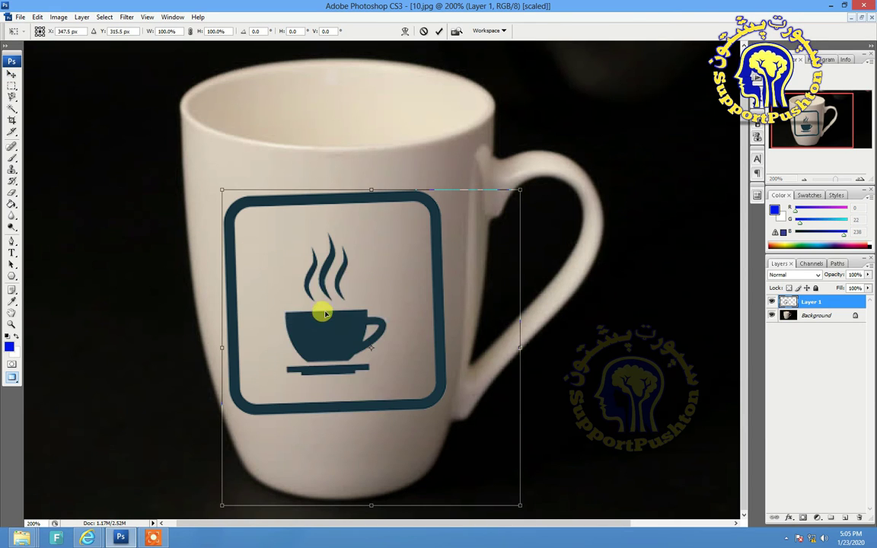
drag(521, 507, 445, 394)
drag(466, 433, 521, 440)
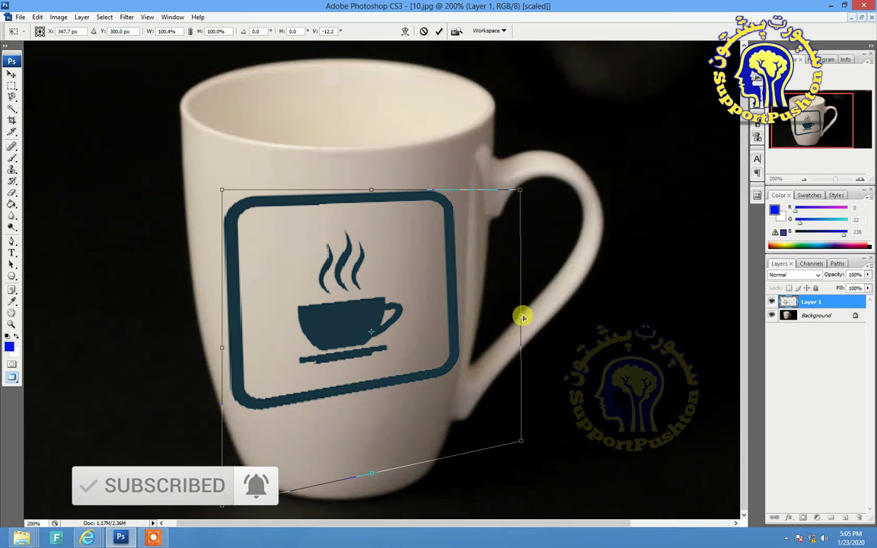
drag(515, 442, 593, 509)
drag(507, 459, 303, 321)
drag(281, 268, 504, 503)
drag(507, 507, 515, 504)
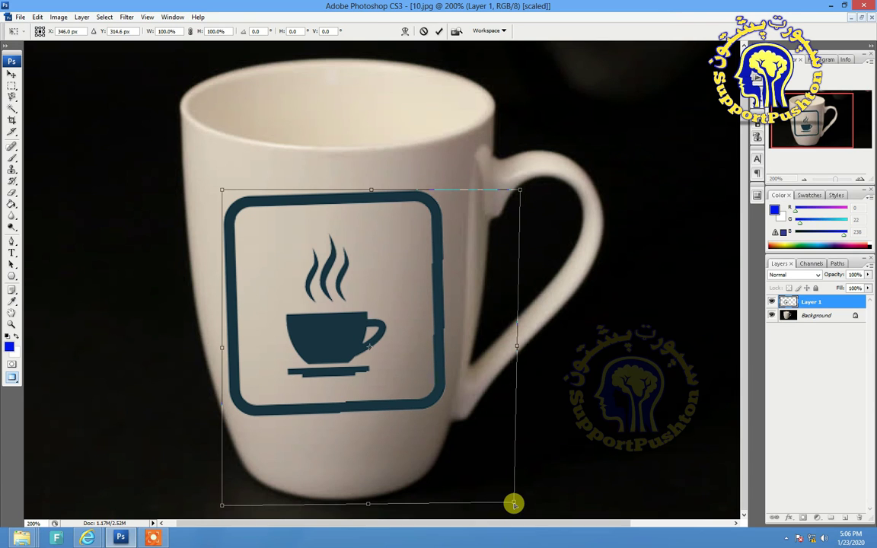
key(Return)
Try Free Transform's Perspective mode on the icon, narrowing its right side and widening its base, apply it and undo the transformation.
right_click(385, 358)
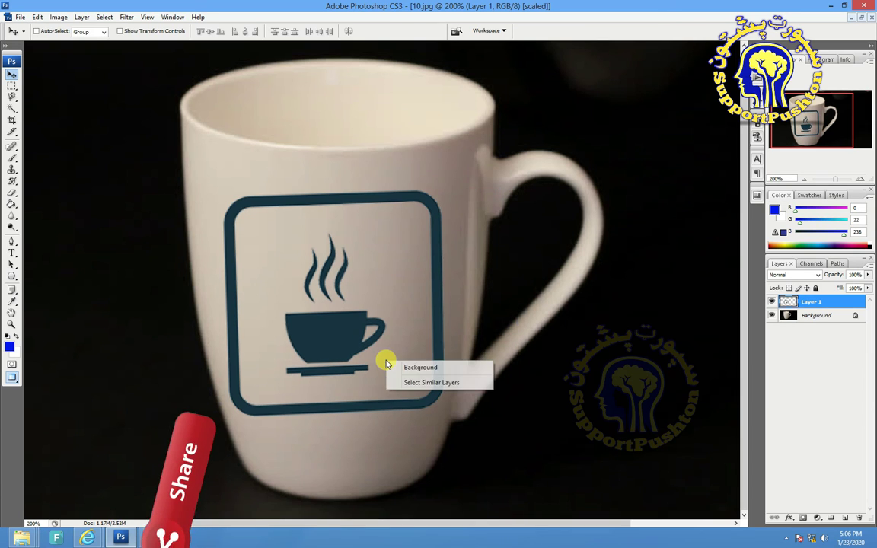
key(Escape)
key(ctrl+t)
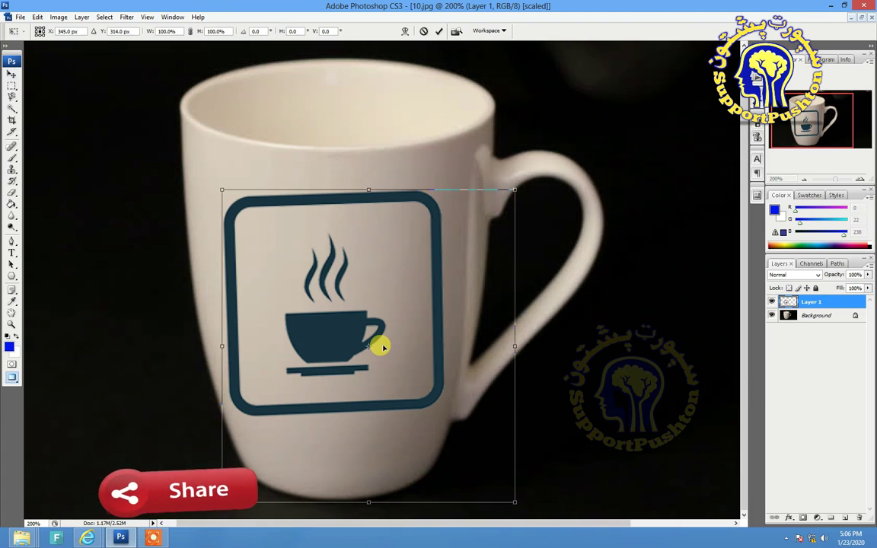
right_click(400, 373)
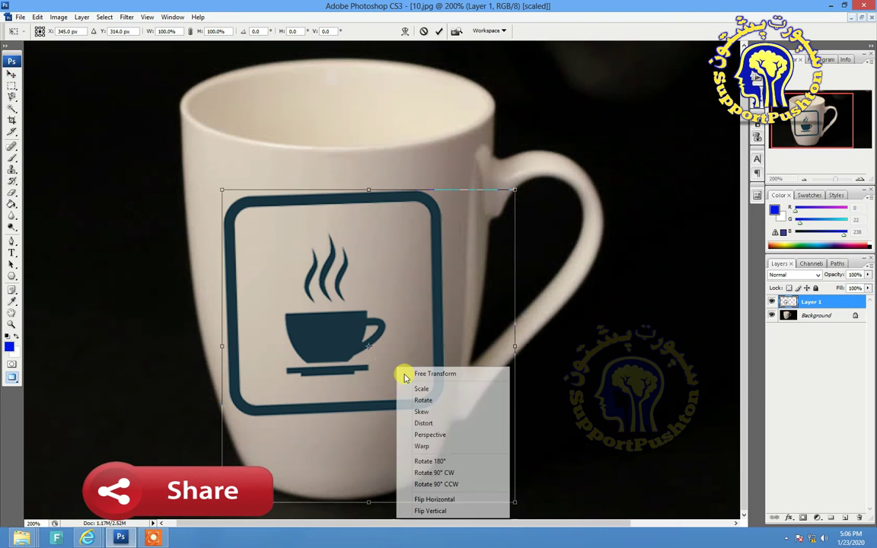
click(437, 436)
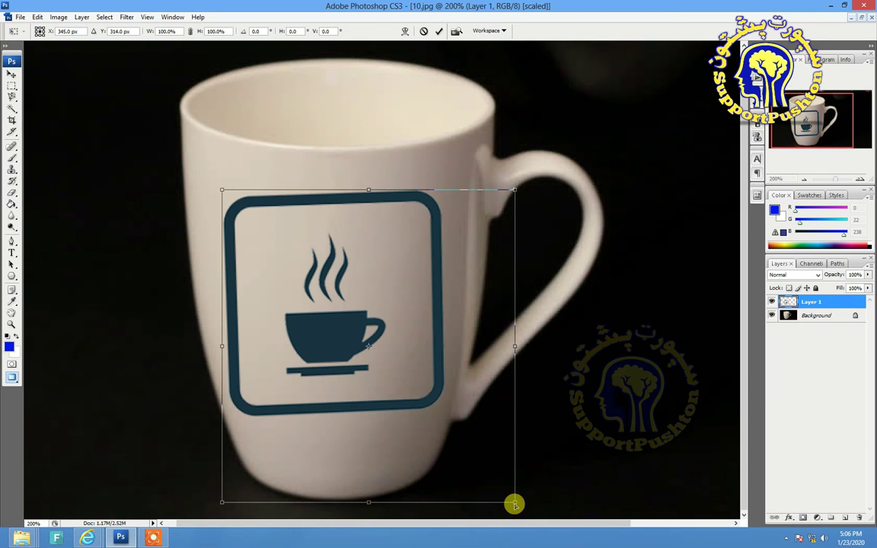
drag(515, 503, 503, 483)
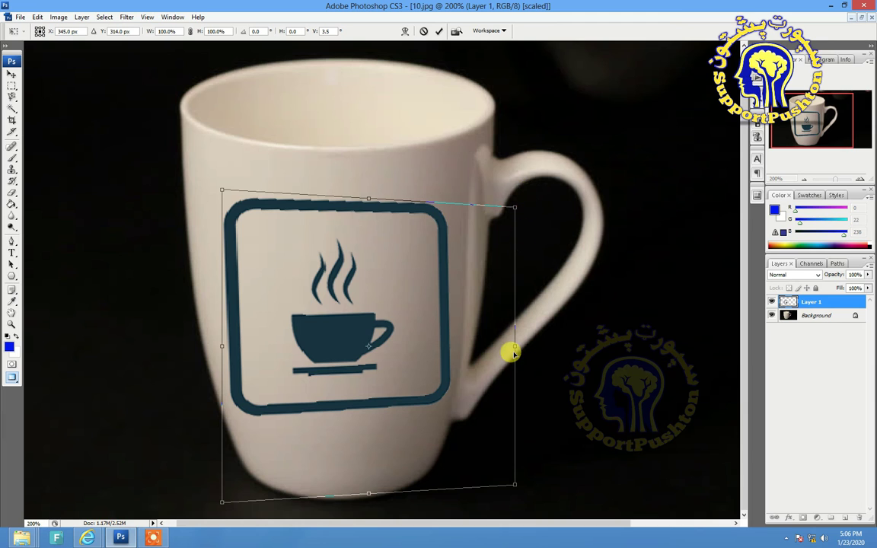
mouse_move(516, 485)
mouse_down()
mouse_move(511, 536)
mouse_move(525, 452)
mouse_move(509, 379)
mouse_move(515, 496)
mouse_move(397, 494)
mouse_move(452, 515)
mouse_move(427, 513)
mouse_move(531, 499)
mouse_move(484, 482)
mouse_move(525, 491)
mouse_up()
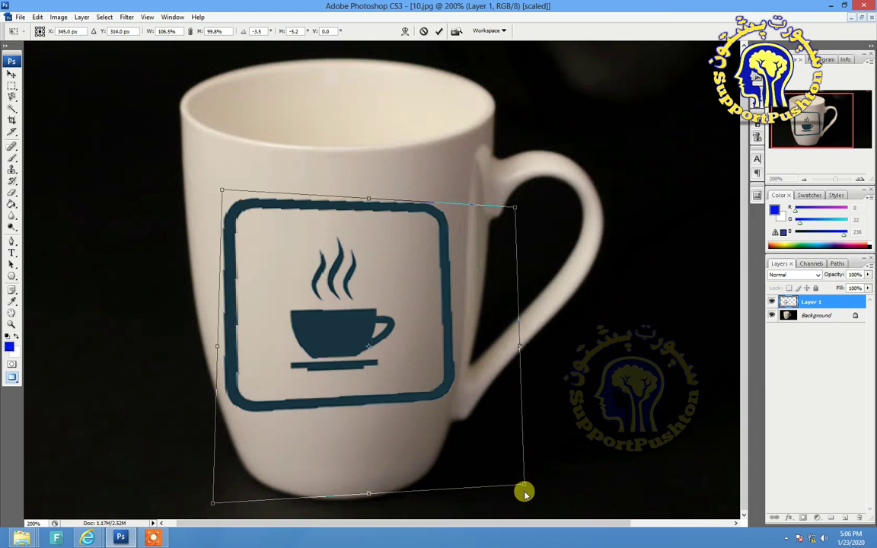
key(Return)
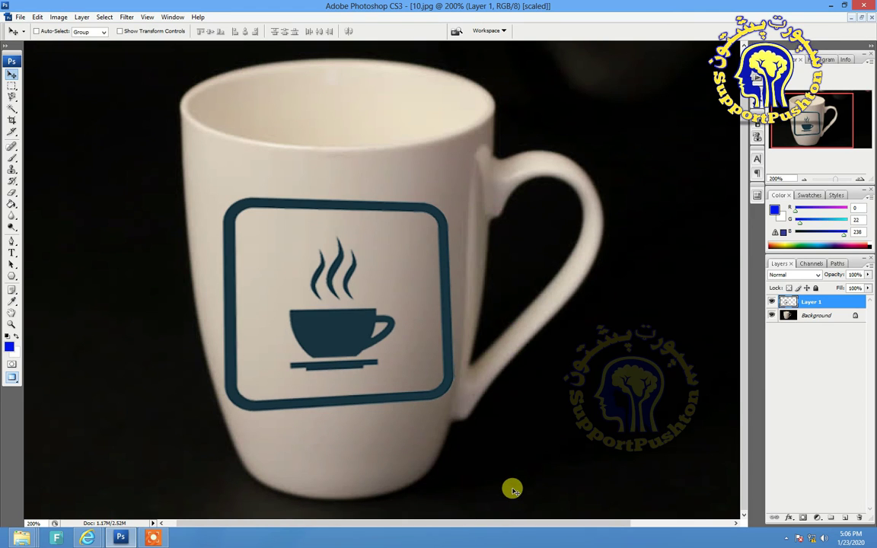
key(ctrl+z)
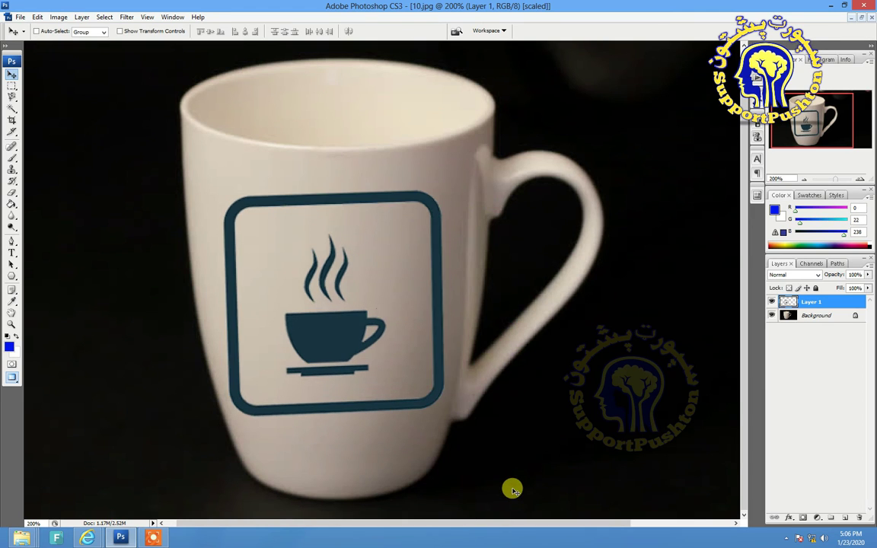
Try rotating the icon 180° with Free Transform and undo the rotation.
right_click(399, 351)
click(395, 351)
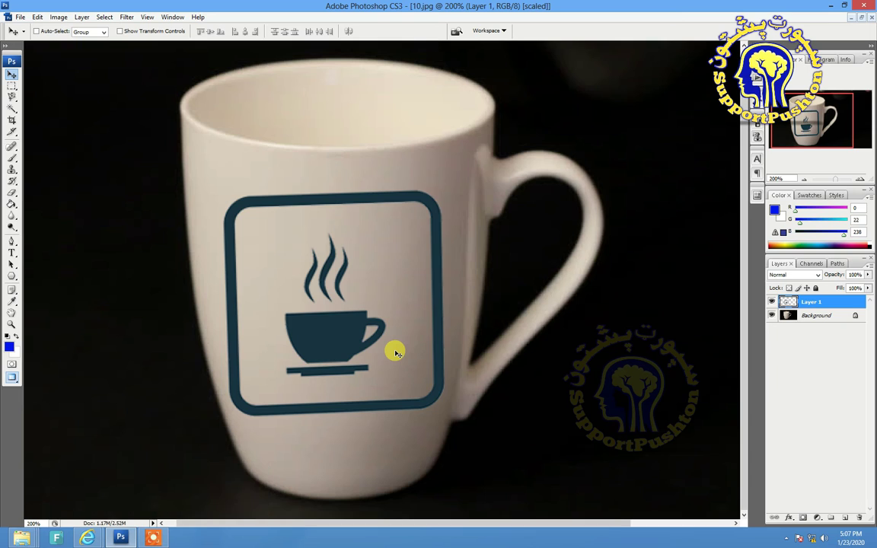
key(ctrl+t)
right_click(395, 351)
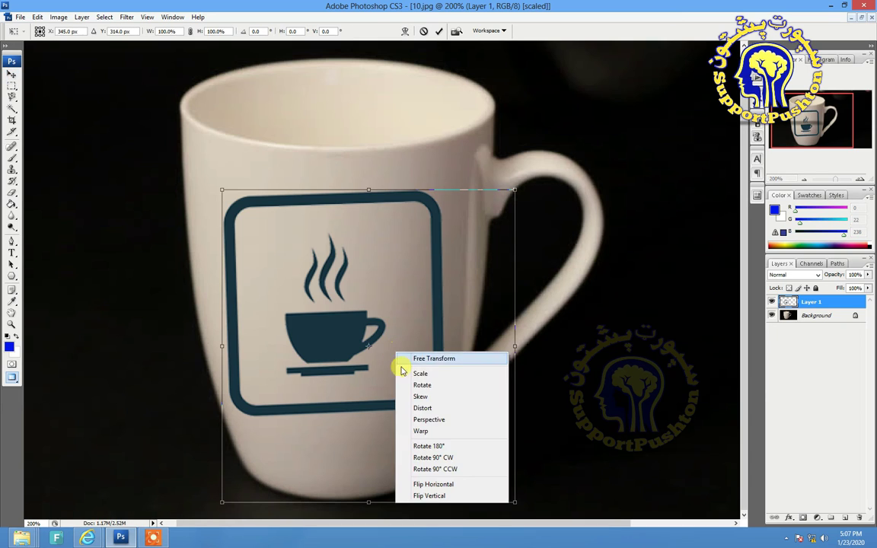
click(448, 451)
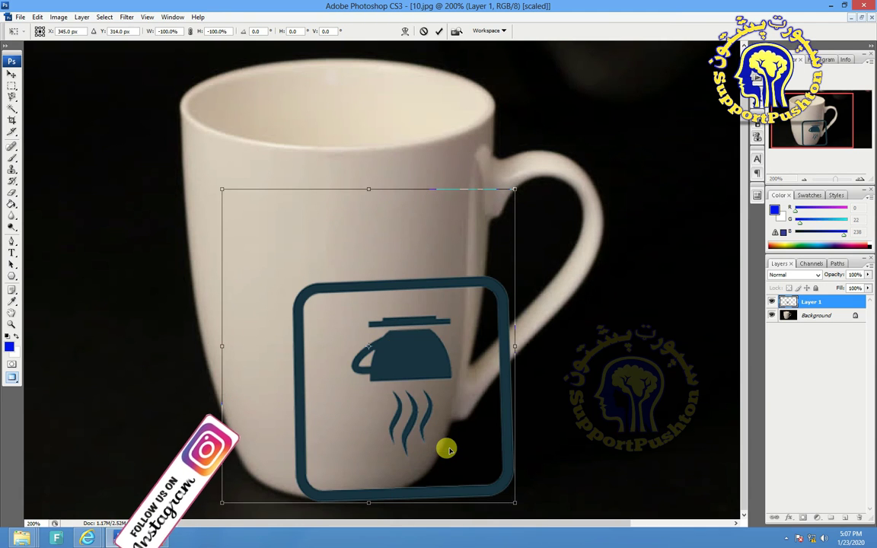
key(ctrl+z)
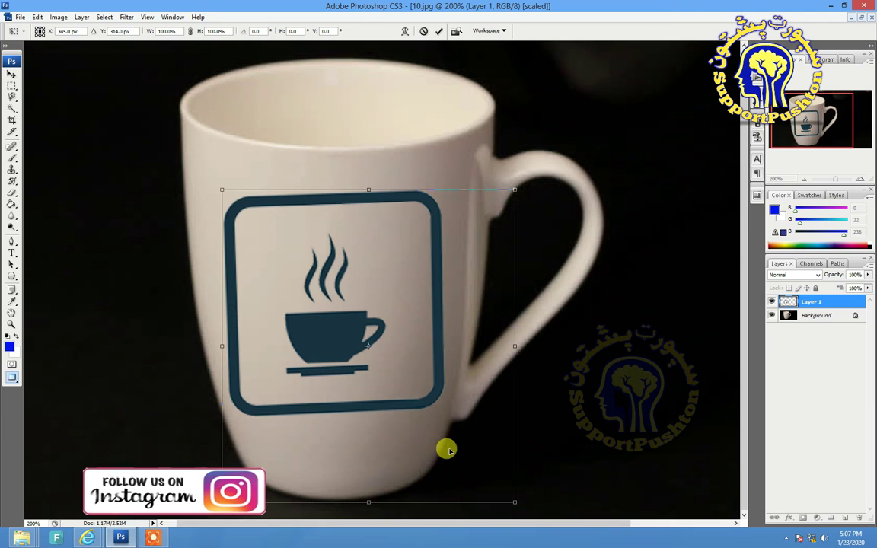
Try rotating the icon 90° counterclockwise within the transformation and undo the rotation.
right_click(410, 377)
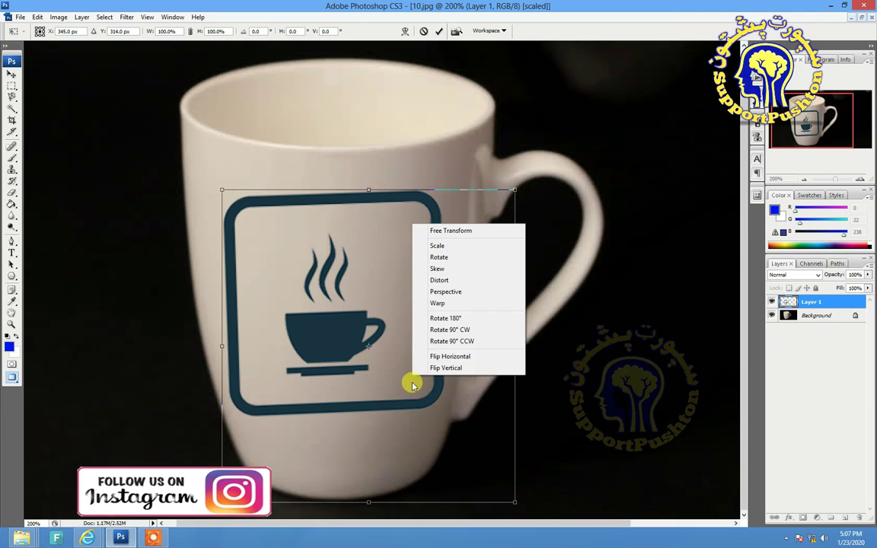
click(440, 342)
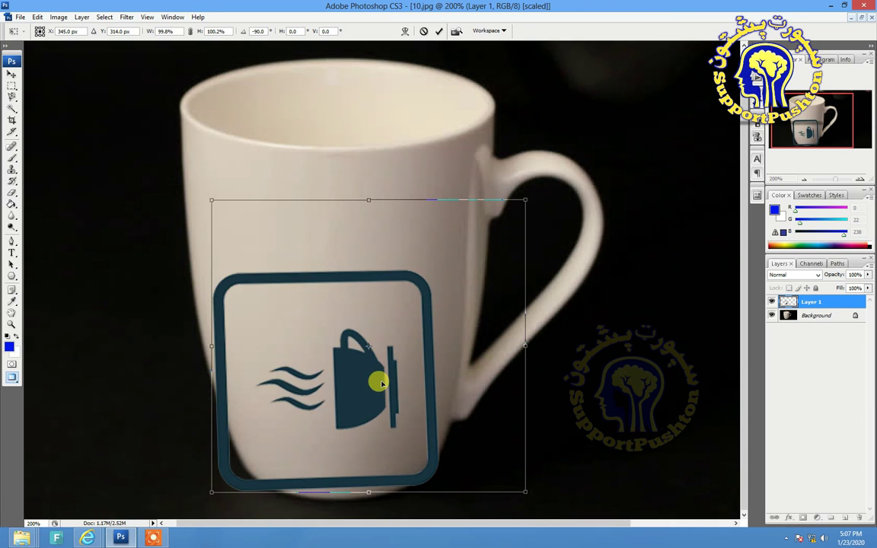
key(ctrl+z)
Flip the icon horizontally and back, and try the horizontal flip once more before undoing it.
right_click(368, 352)
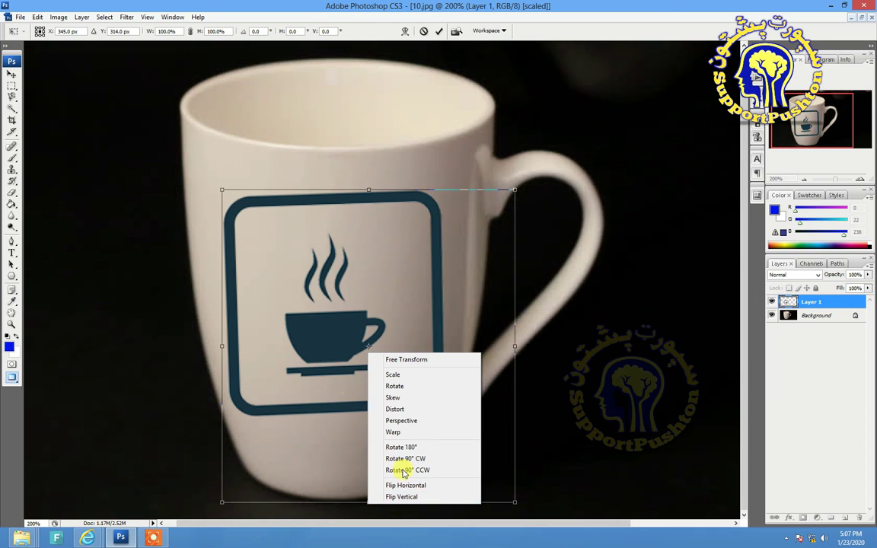
click(411, 487)
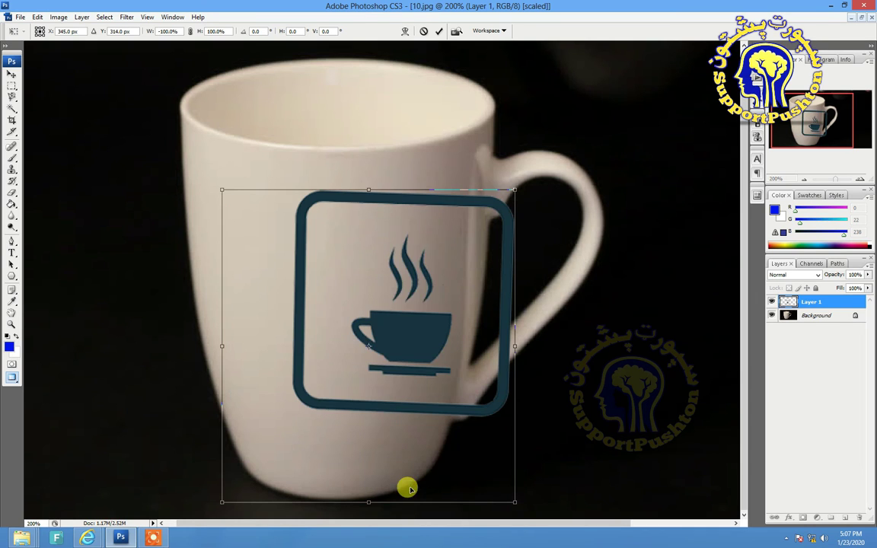
right_click(362, 352)
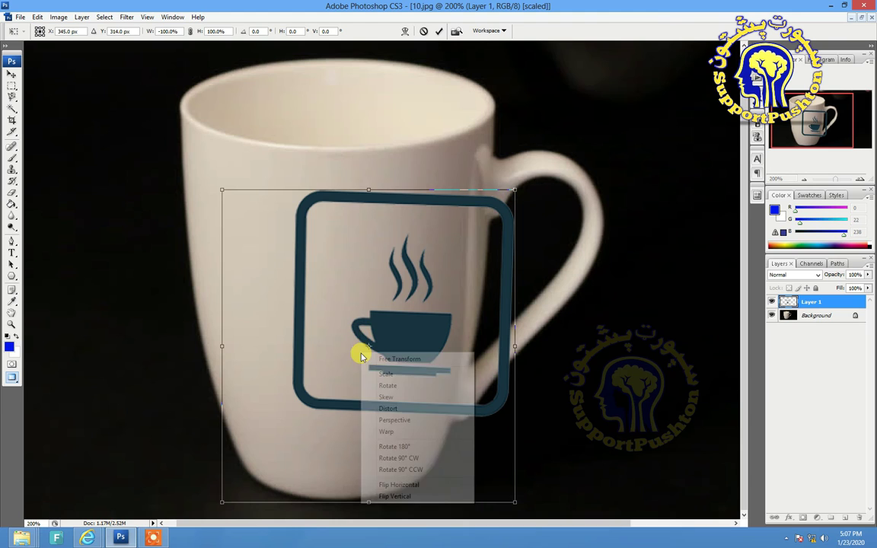
click(403, 486)
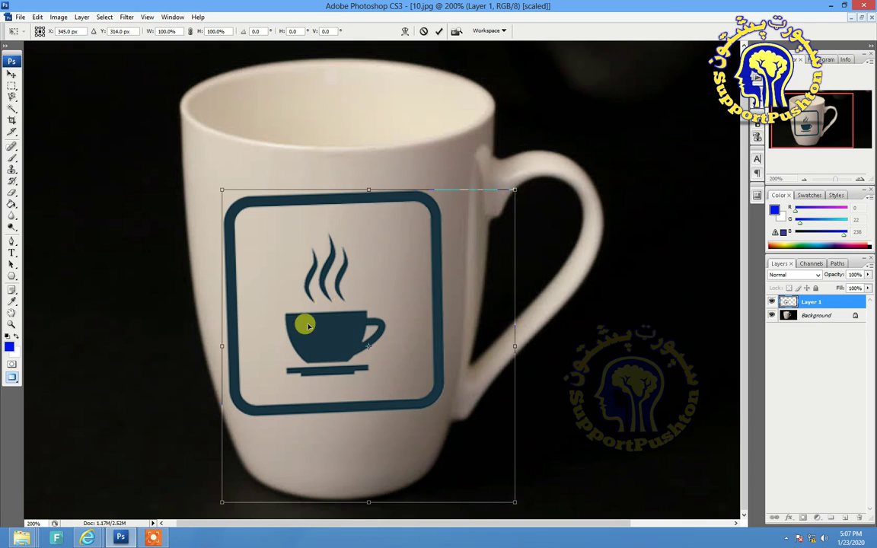
right_click(368, 341)
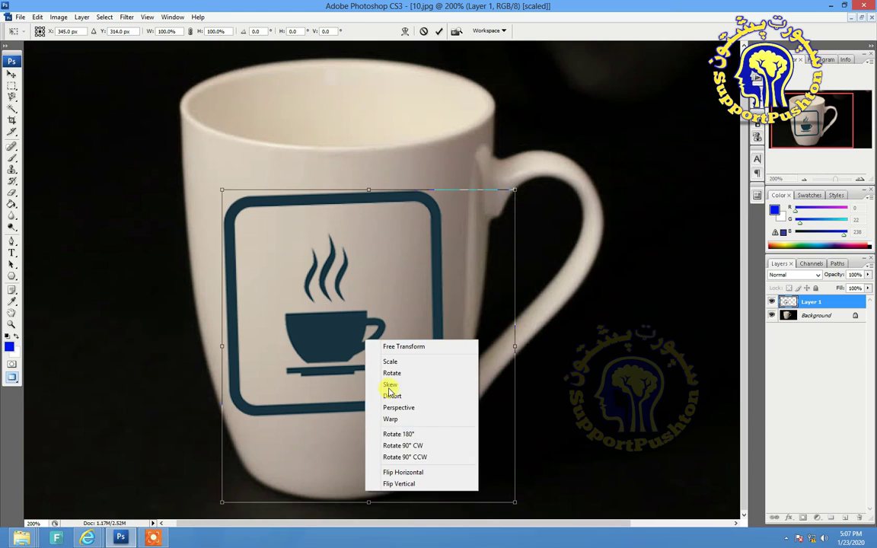
click(415, 473)
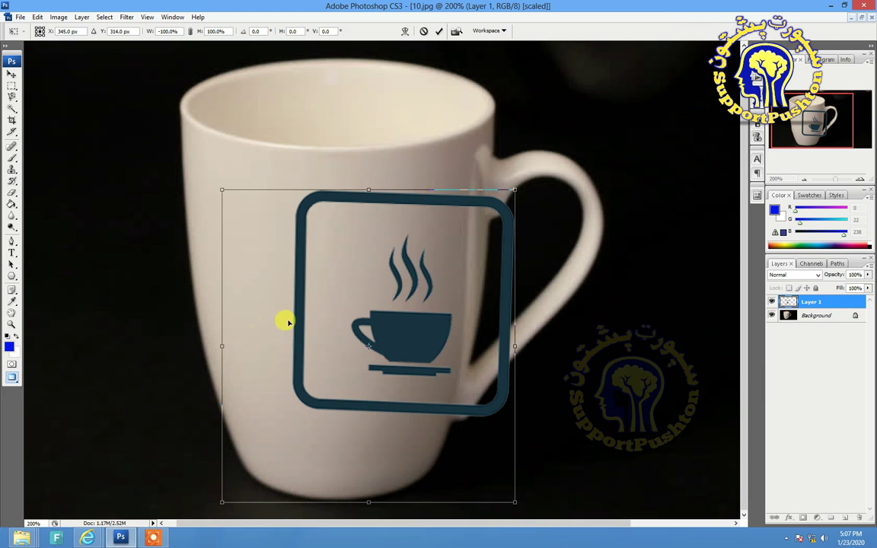
key(ctrl+z)
Try flipping the icon vertically within the transformation and flip it back upright.
right_click(401, 345)
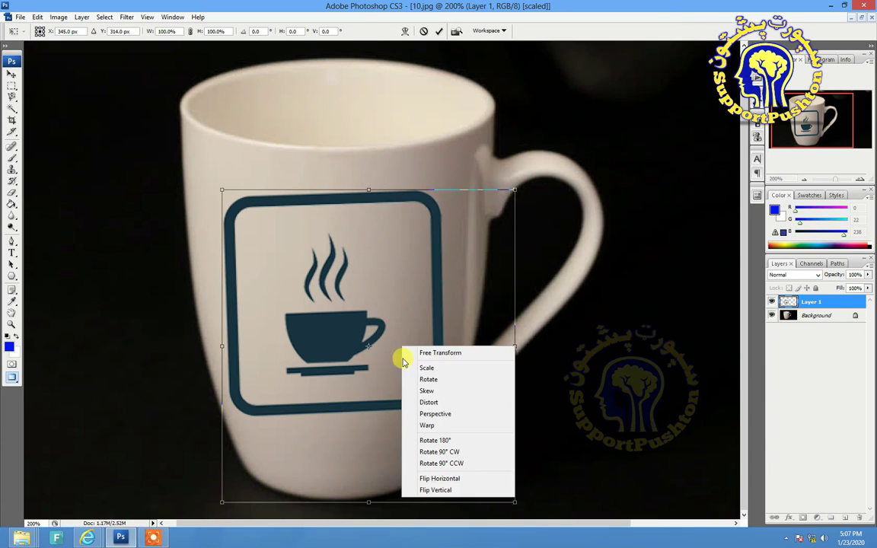
click(441, 491)
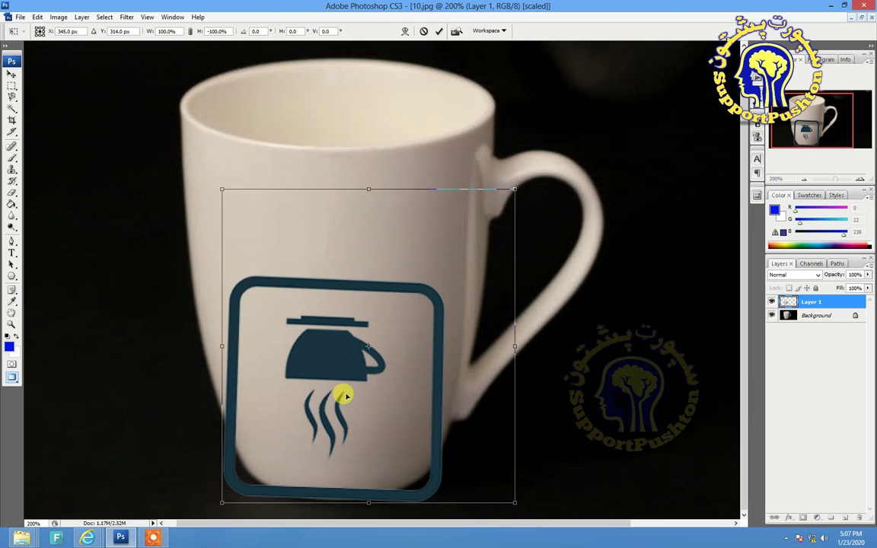
right_click(352, 326)
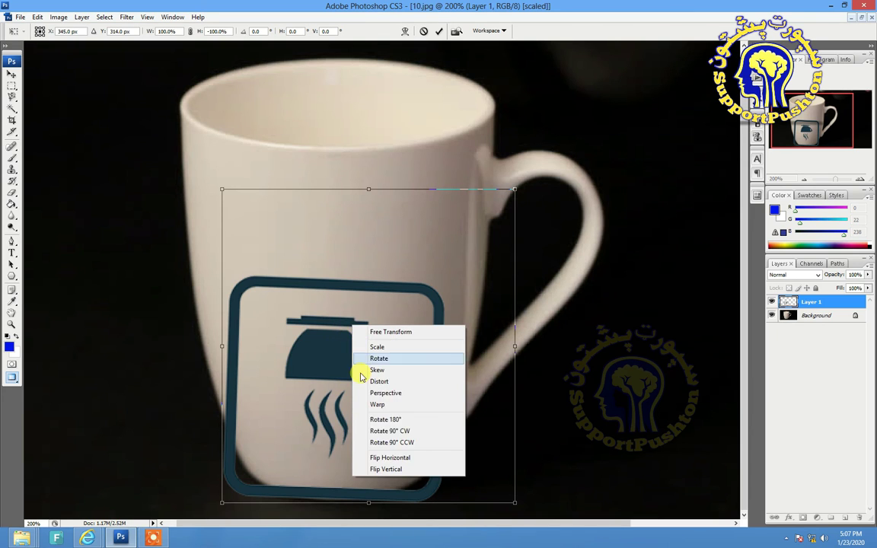
click(382, 468)
Try rotating the upright icon 90° counterclockwise and undo that rotation.
right_click(343, 344)
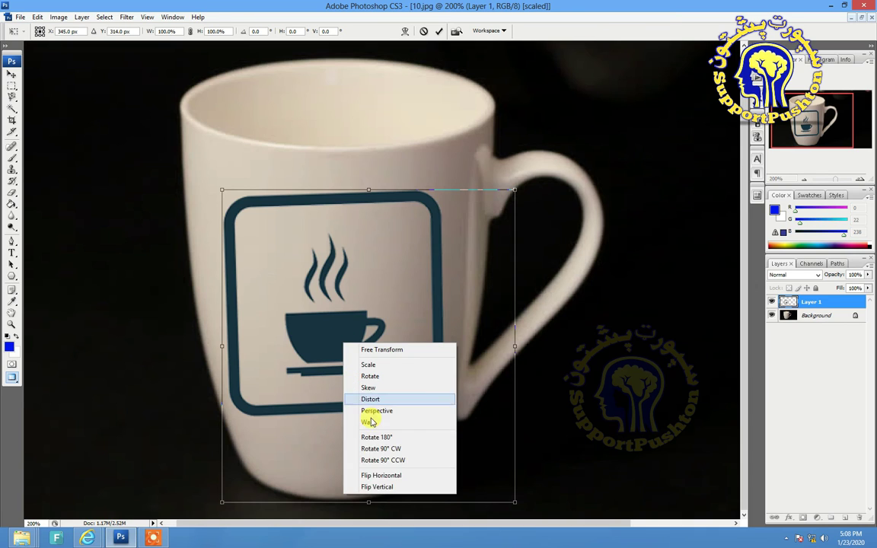
click(389, 461)
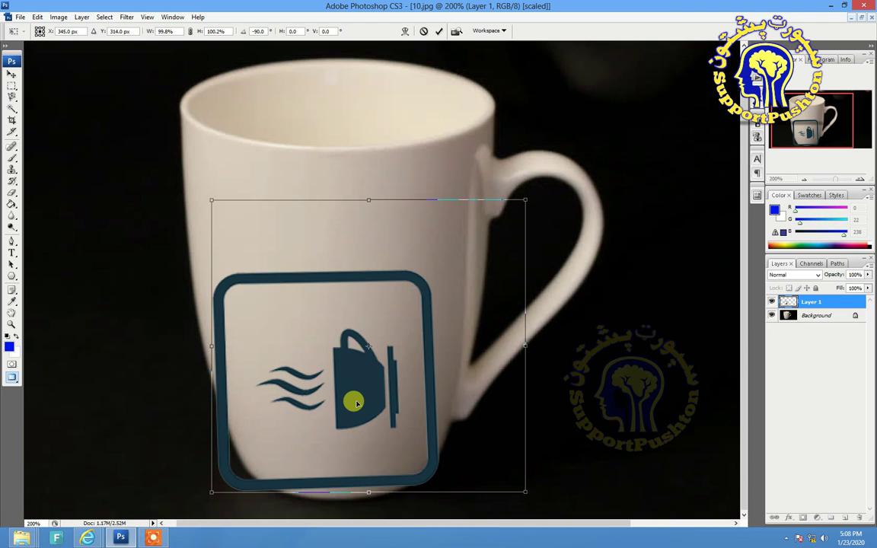
key(ctrl+z)
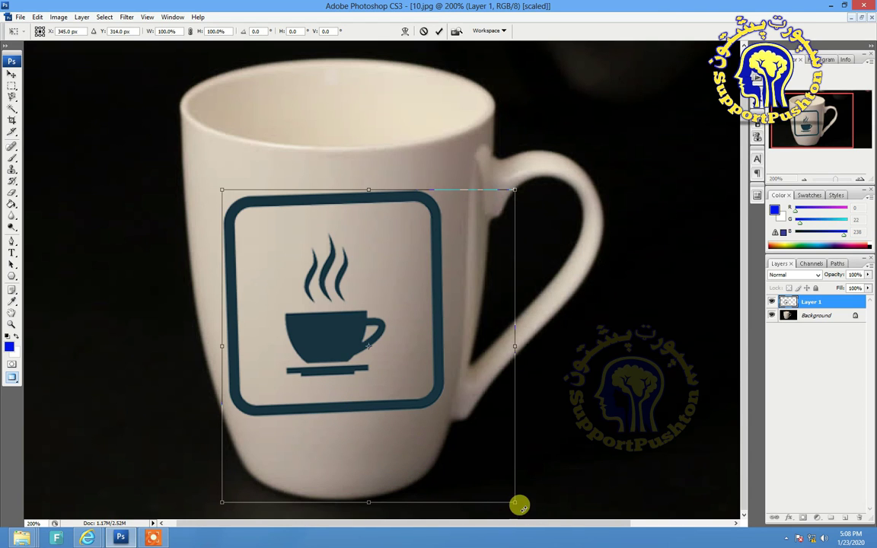
Rotate the icon about 0.4° clockwise and move the transformation's reference point near the upper end of the mug's handle.
right_click(447, 415)
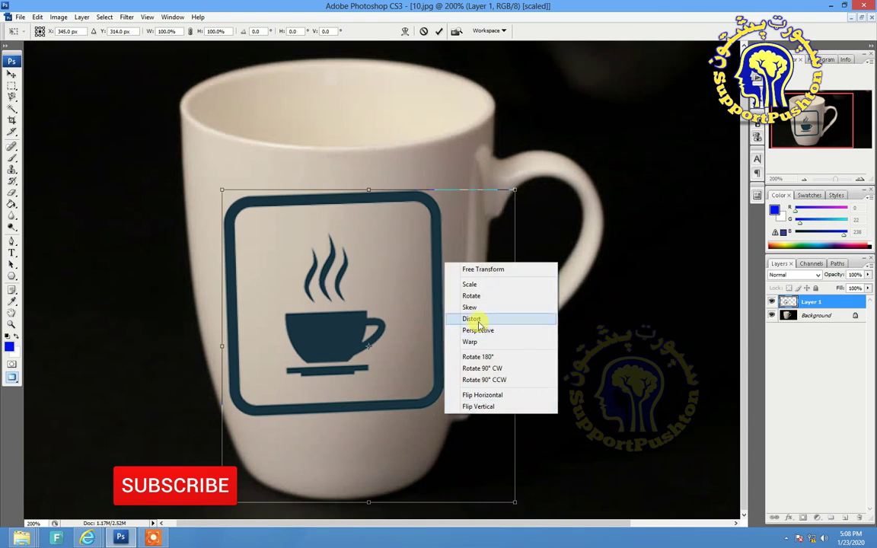
click(523, 509)
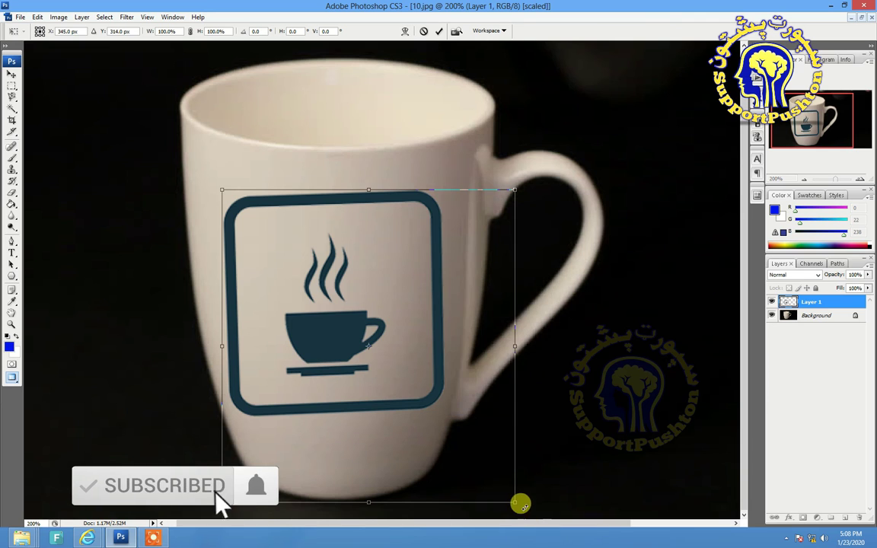
drag(529, 479, 481, 470)
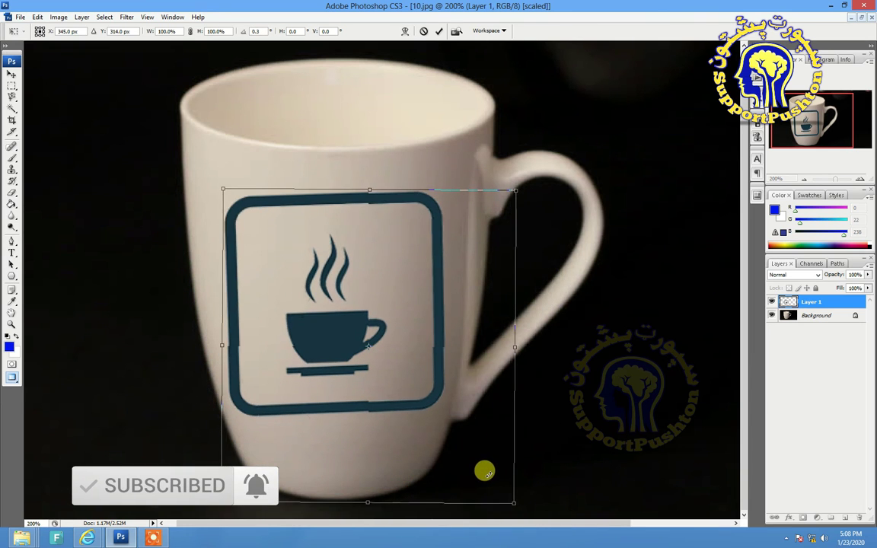
drag(368, 347, 391, 260)
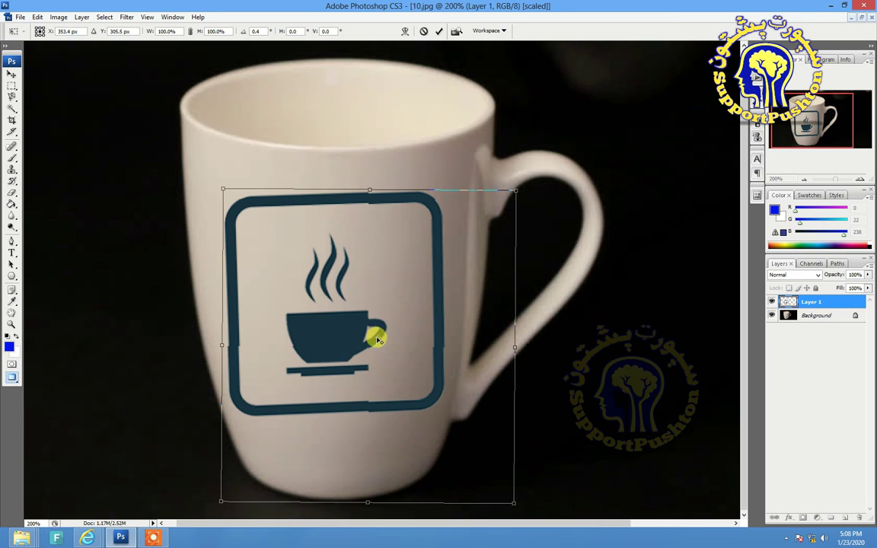
drag(407, 297, 481, 214)
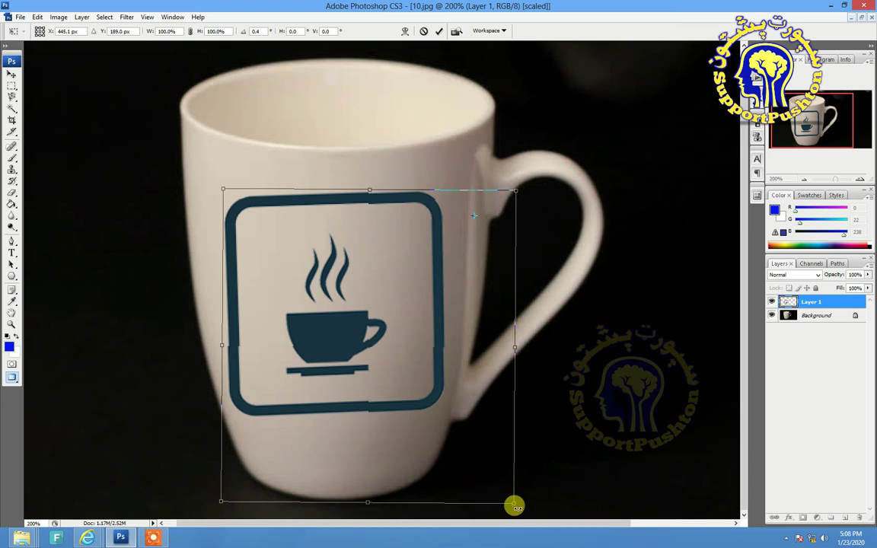
drag(514, 505, 516, 357)
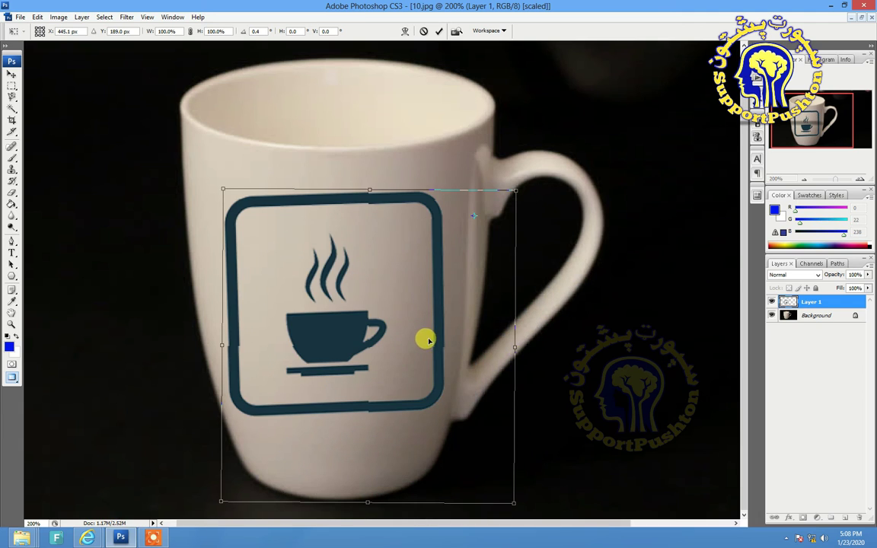
Warp the icon, pulling the grid's upper corners outward and its lower corners inward to follow the mug's taper.
right_click(389, 316)
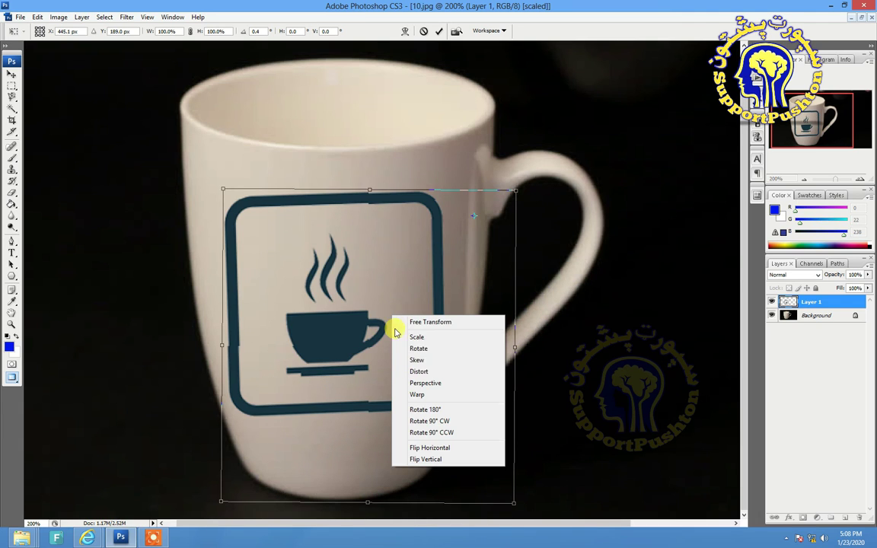
click(435, 396)
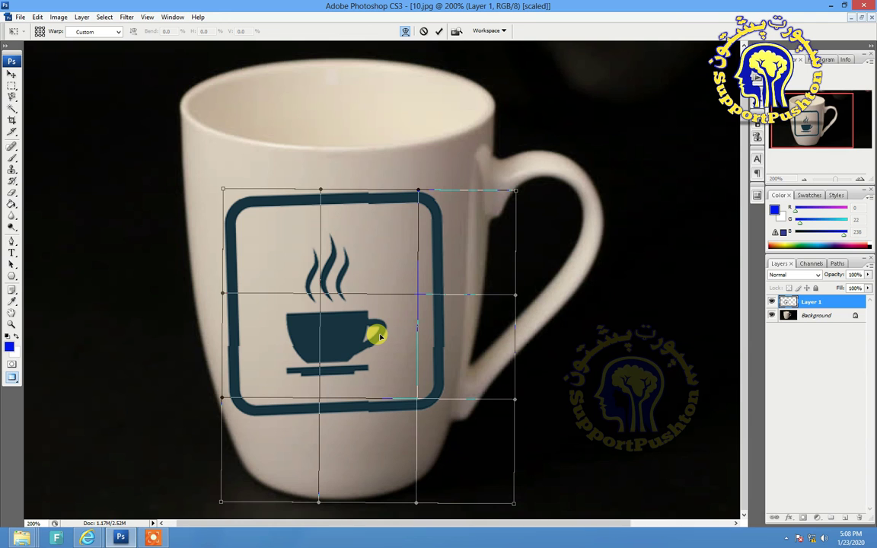
mouse_move(351, 335)
mouse_down()
mouse_move(385, 333)
mouse_move(297, 325)
mouse_move(448, 350)
mouse_move(362, 287)
mouse_move(412, 308)
mouse_move(346, 379)
mouse_move(394, 298)
mouse_move(354, 344)
mouse_up()
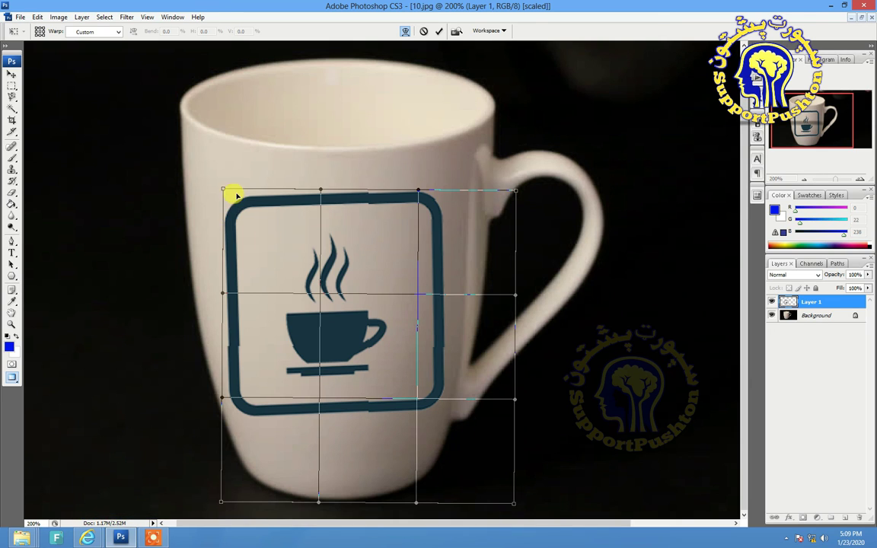
drag(222, 190, 213, 182)
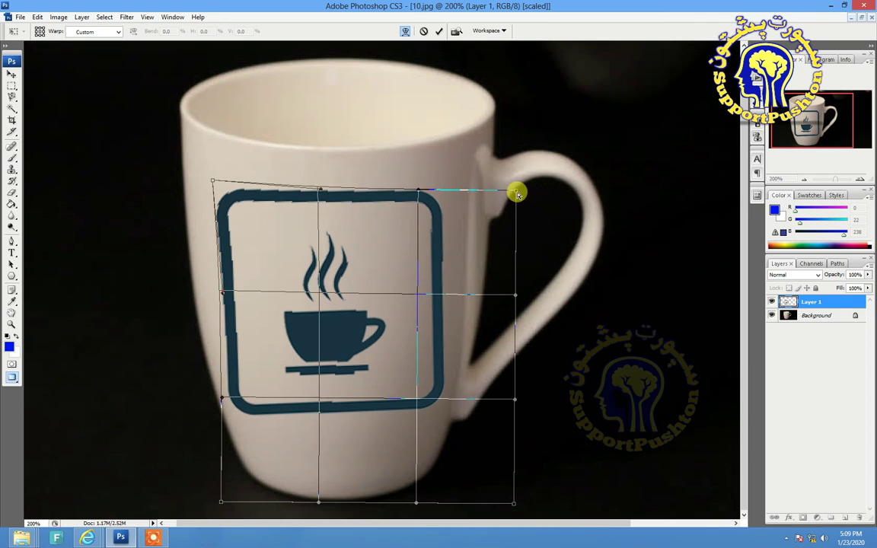
drag(516, 192, 523, 177)
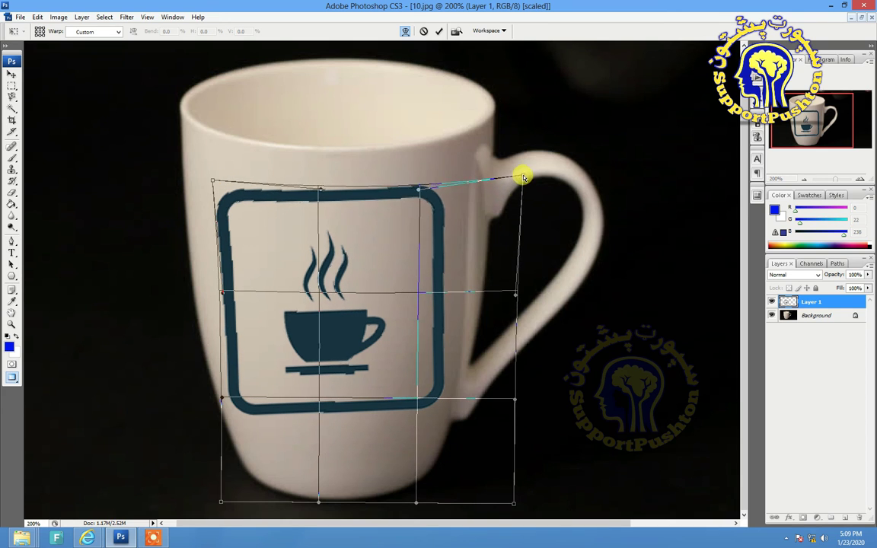
drag(514, 506, 494, 488)
drag(222, 502, 241, 489)
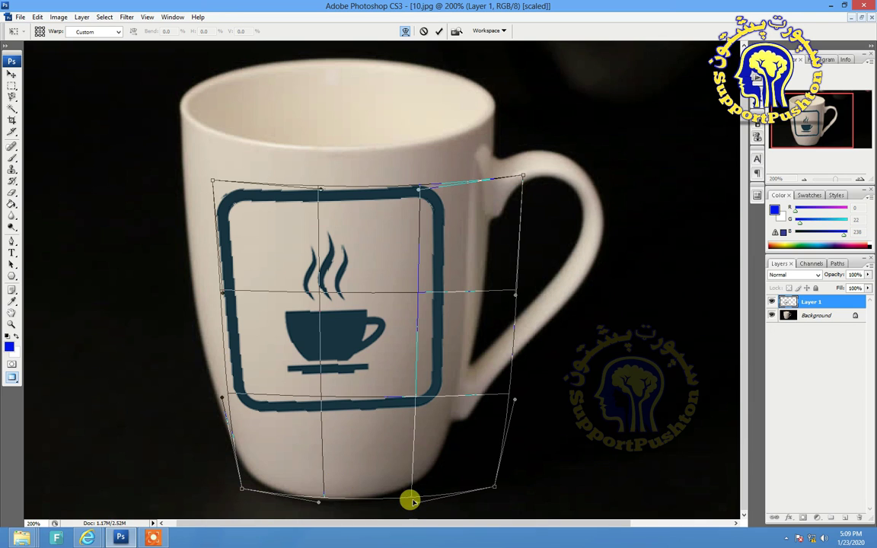
Refine the warp grid's bottom, side and upper handles to fit the mug's contour and apply the transformation.
drag(409, 498, 408, 493)
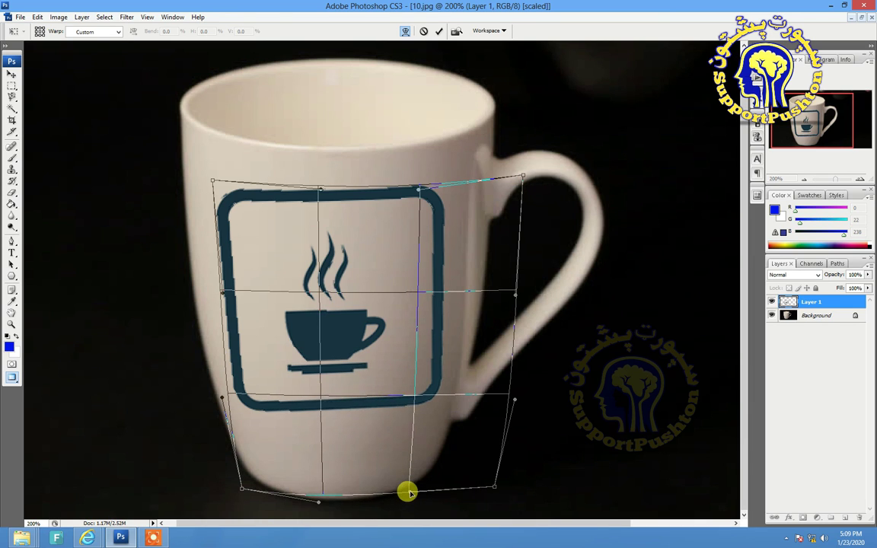
drag(505, 395, 502, 397)
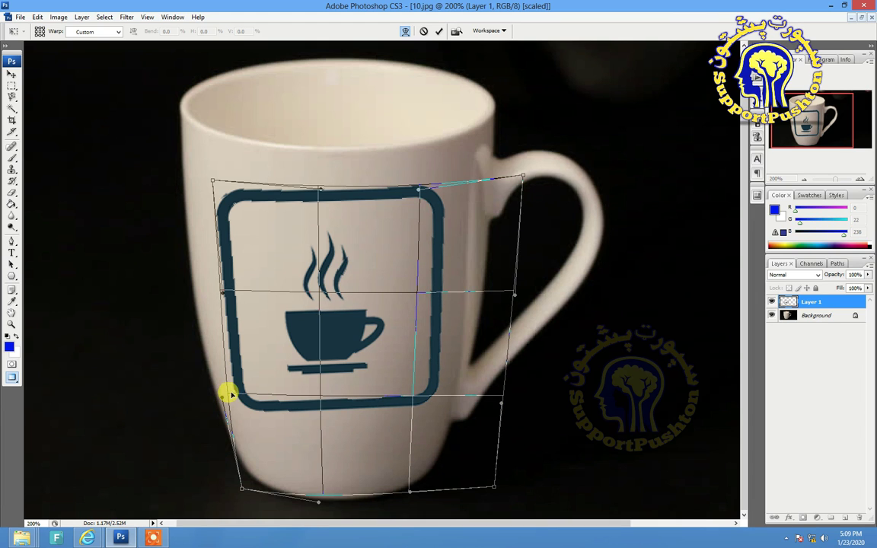
drag(229, 394, 237, 395)
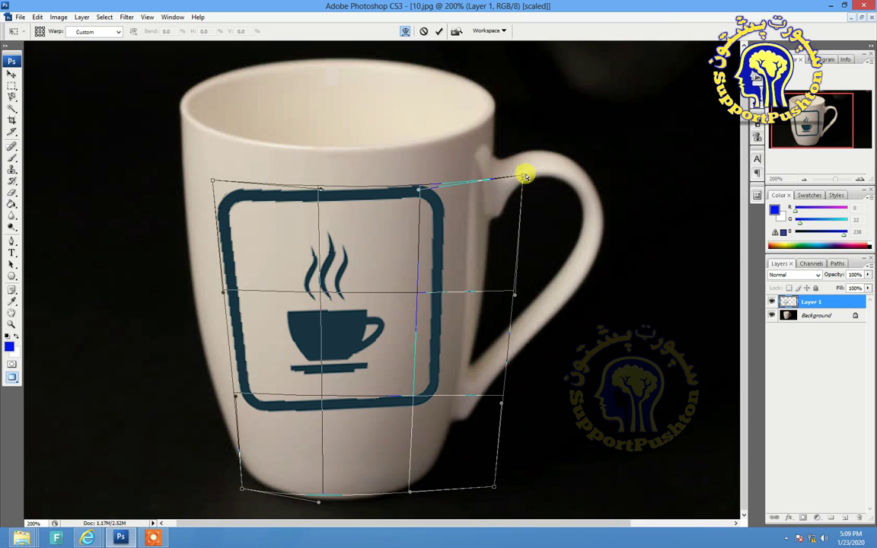
drag(524, 177, 525, 173)
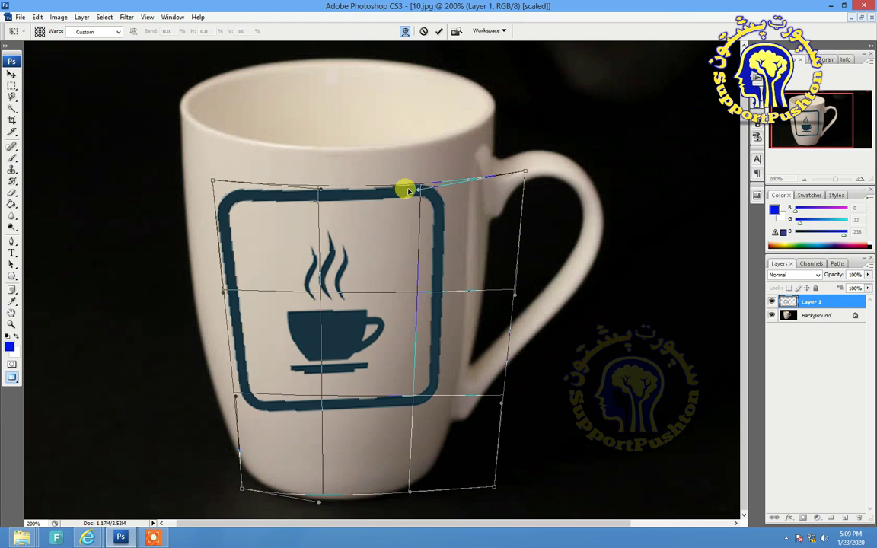
drag(420, 186, 423, 183)
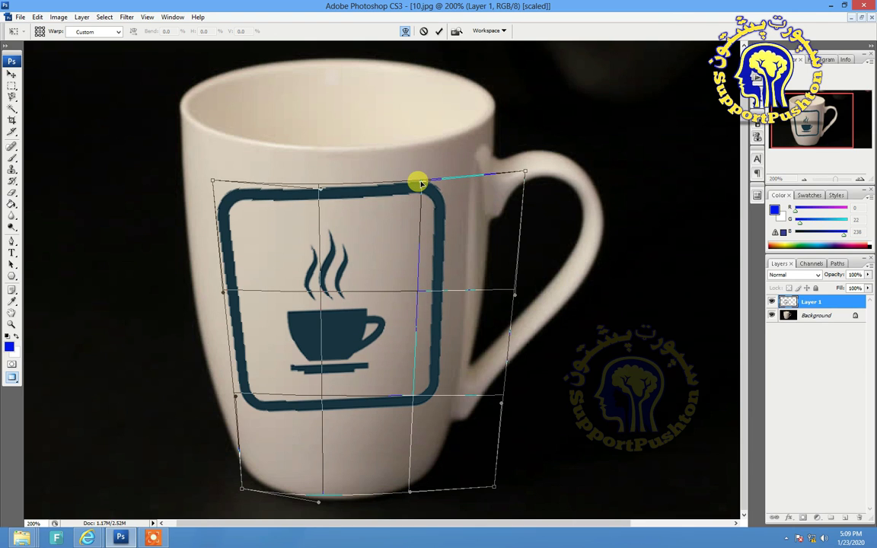
drag(421, 183, 425, 180)
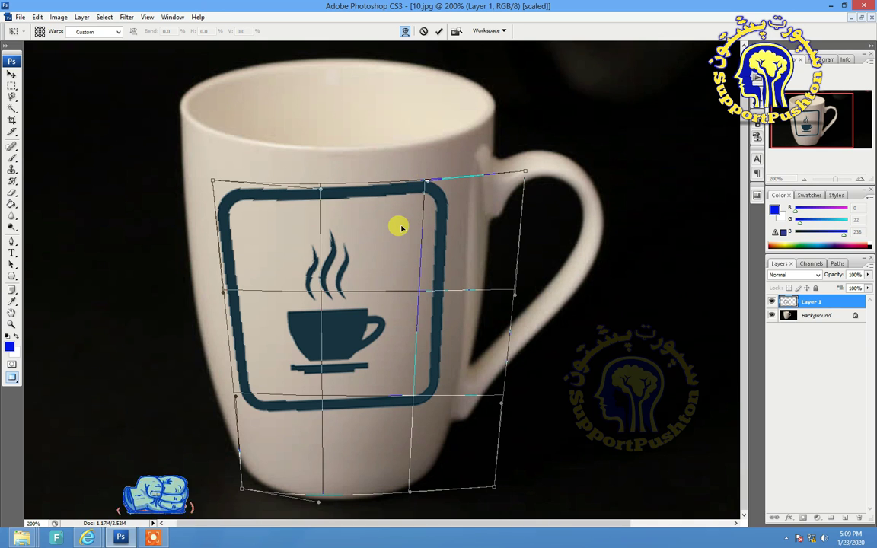
key(Return)
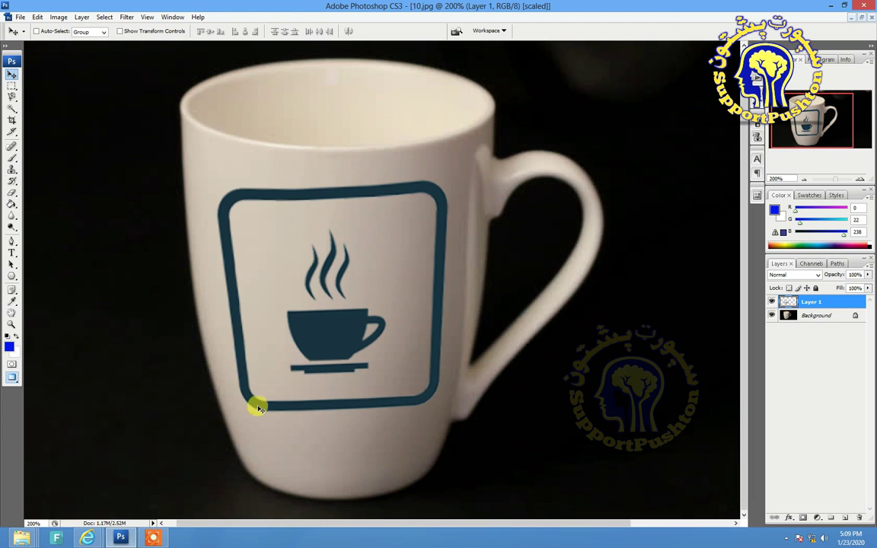
Rotate the warped icon about 1.7° clockwise with Free Transform, apply it and reposition the icon on the mug's front.
ctrl+alt+click(343, 335)
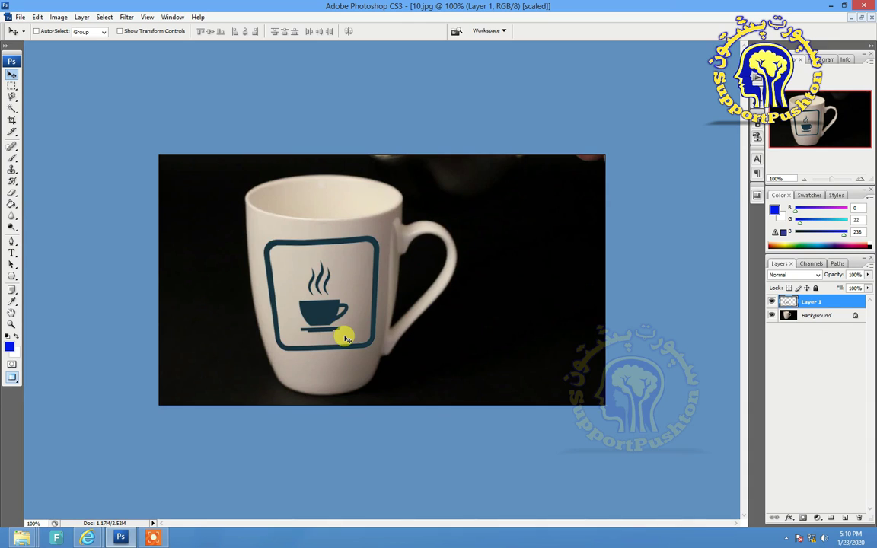
drag(333, 309, 337, 338)
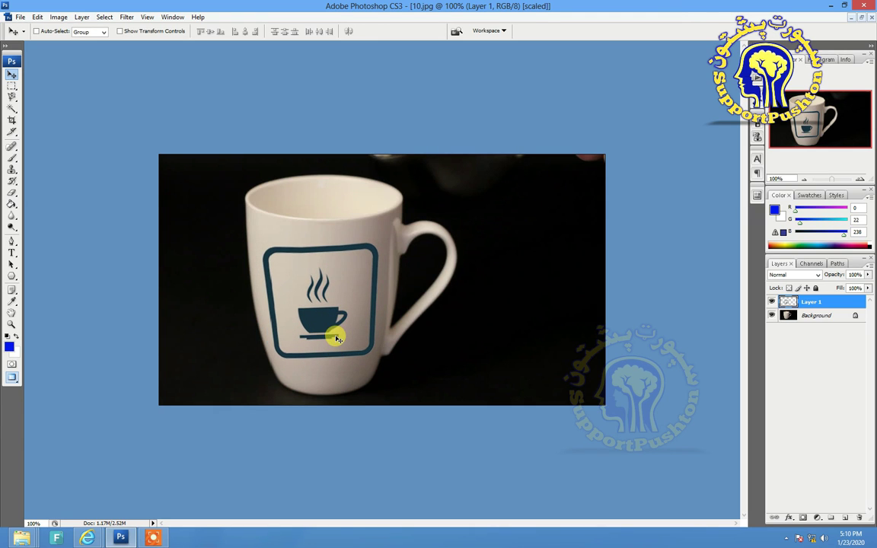
key(ctrl+t)
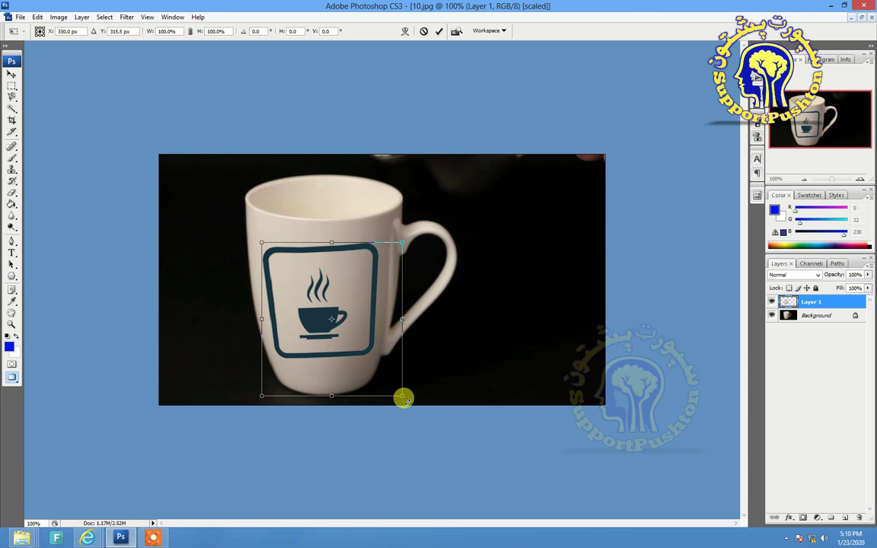
drag(403, 400, 375, 396)
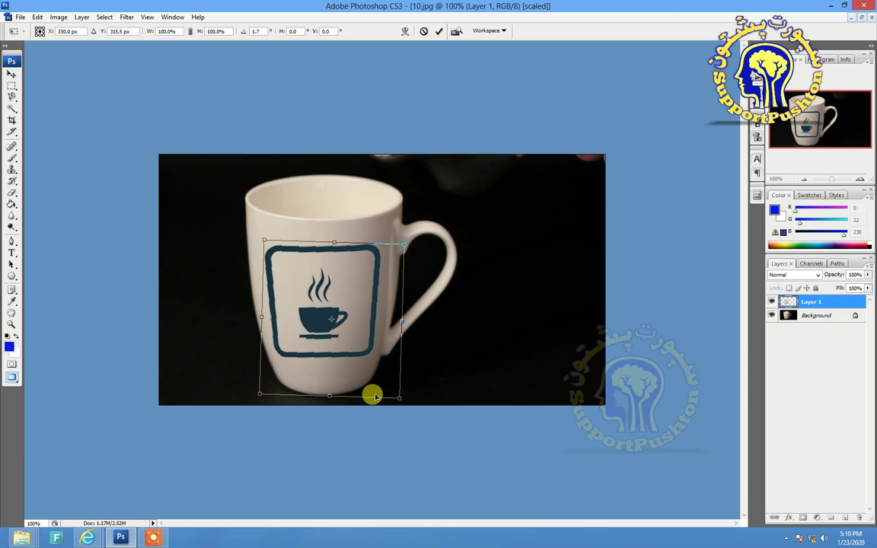
key(Return)
drag(317, 315, 320, 321)
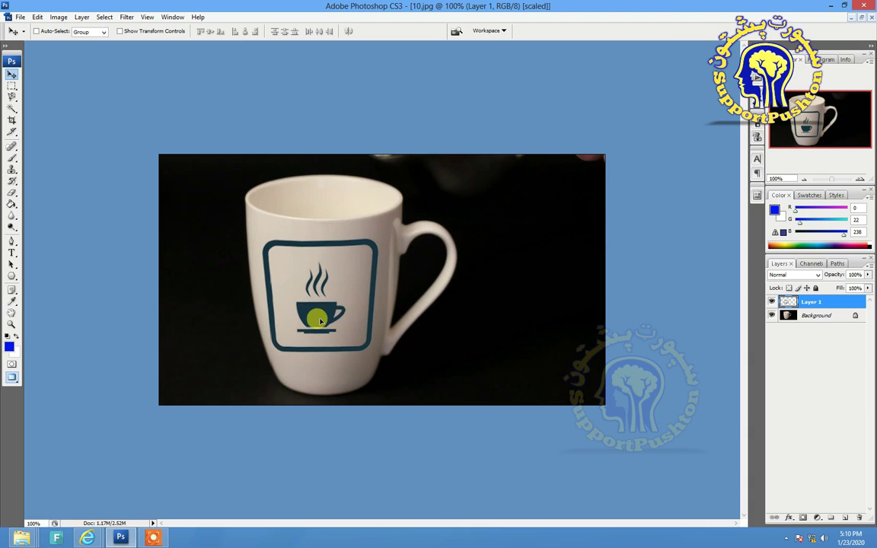